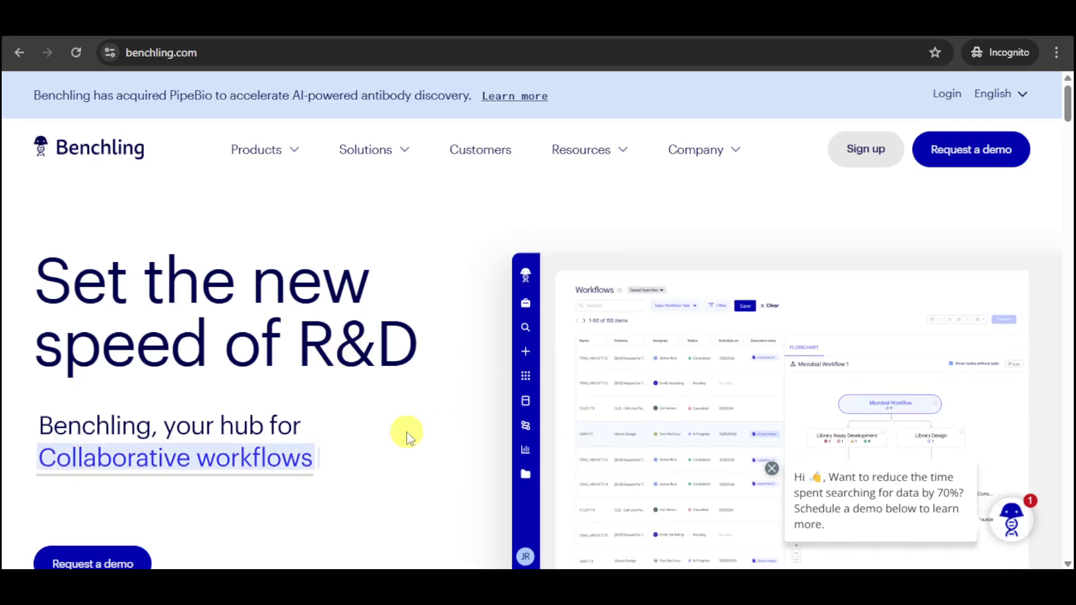
# Step: Scroll down and back up through the Benchling homepage to browse its sections
pyautogui.scroll(-1, 407, 437)
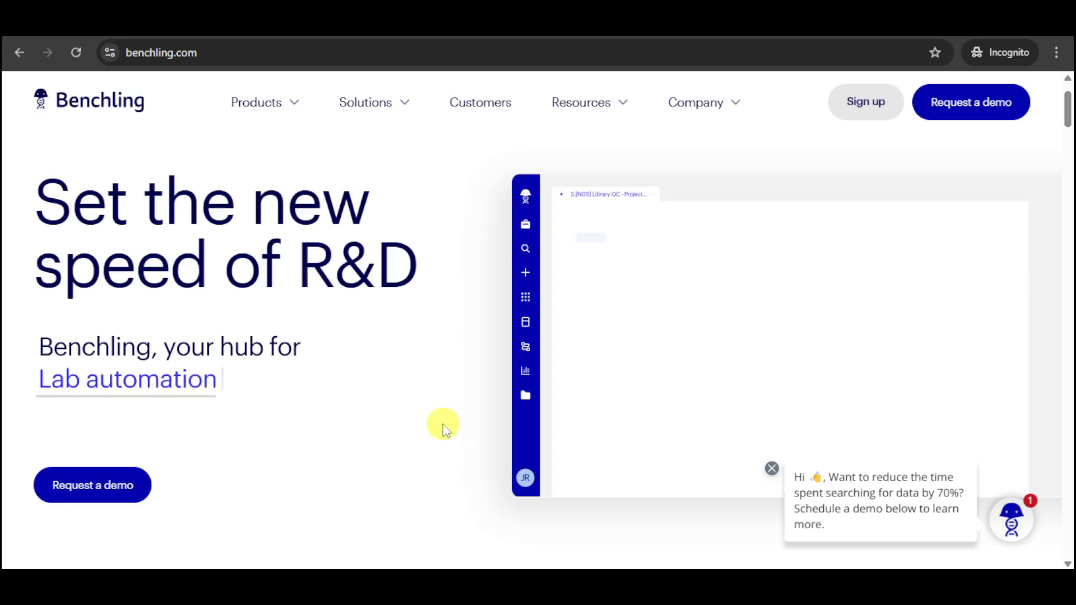
pyautogui.scroll(-1, 444, 423)
pyautogui.scroll(2, 566, 398)
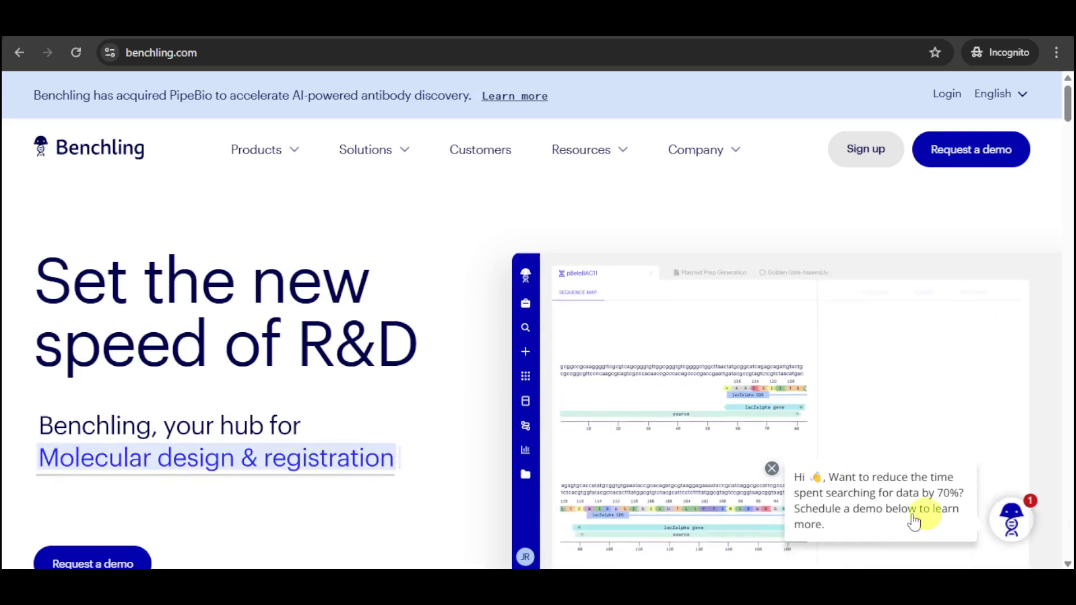
pyautogui.scroll(-5, 510, 439)
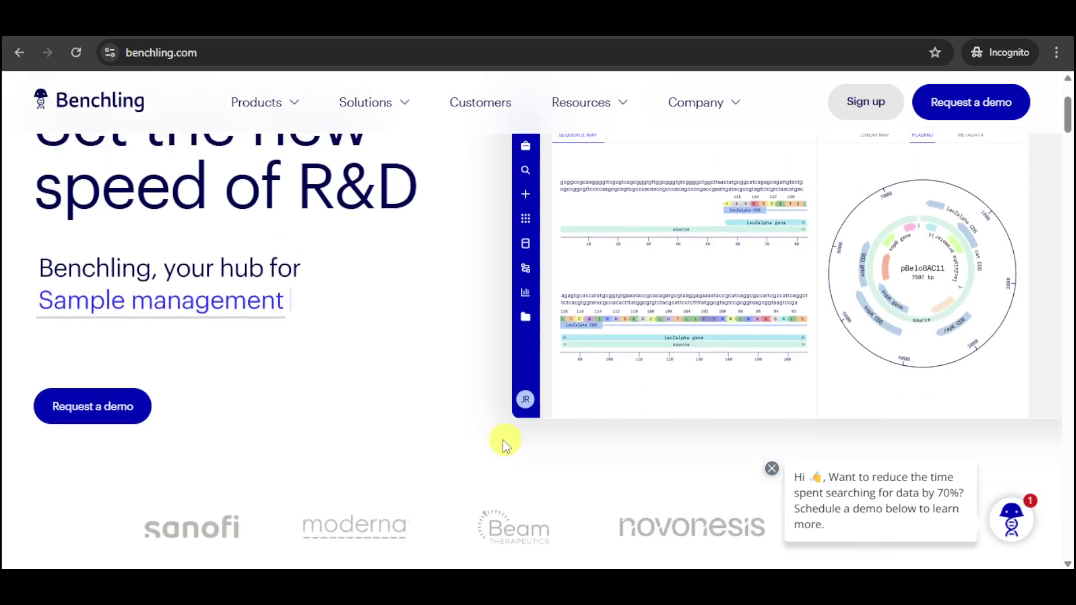
pyautogui.scroll(-3, 405, 439)
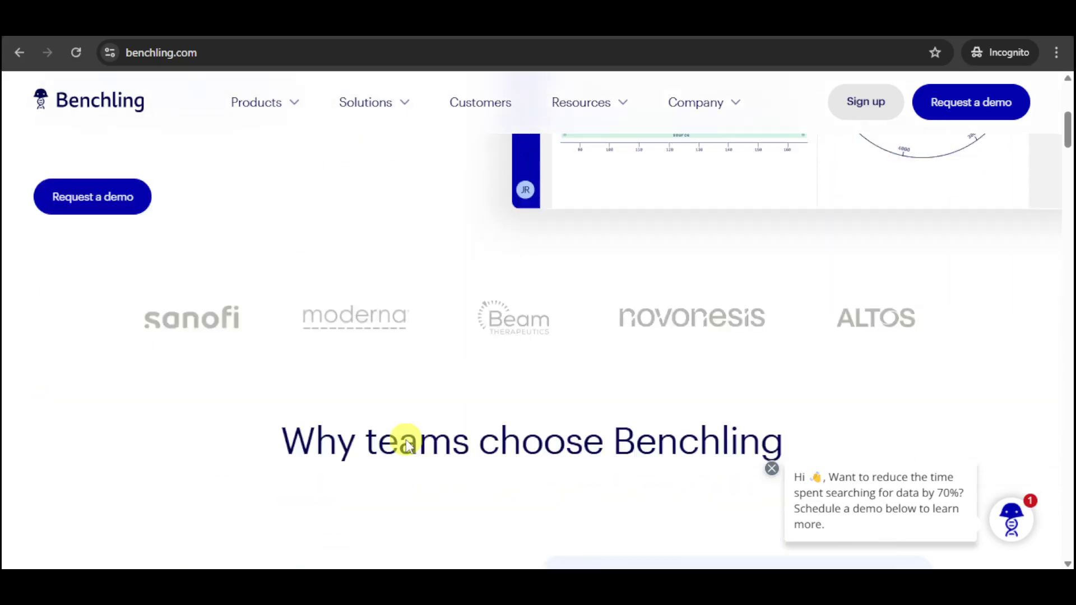
pyautogui.scroll(-3, 411, 443)
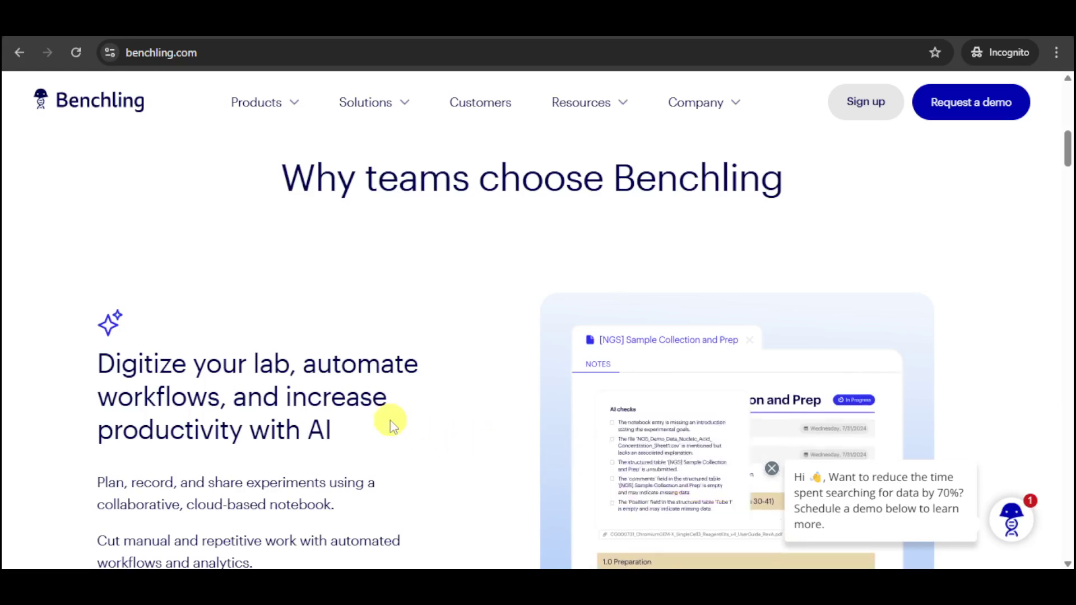
pyautogui.scroll(7, 451, 415)
pyautogui.scroll(4, 457, 406)
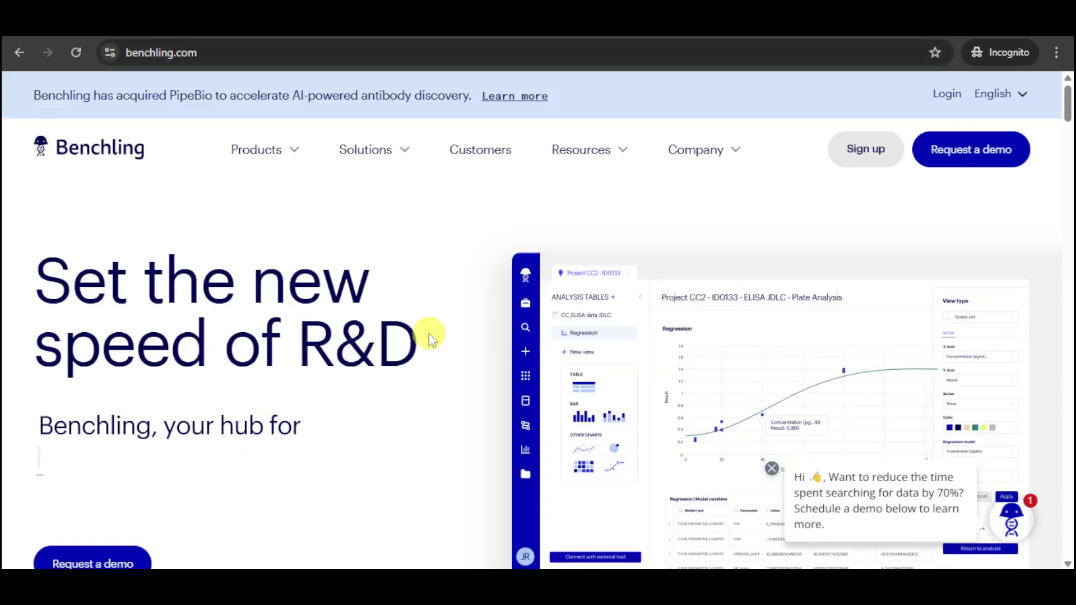
# Step: Go to the request-a-demo page from the homepage hero and scroll down it
pyautogui.click(292, 513)
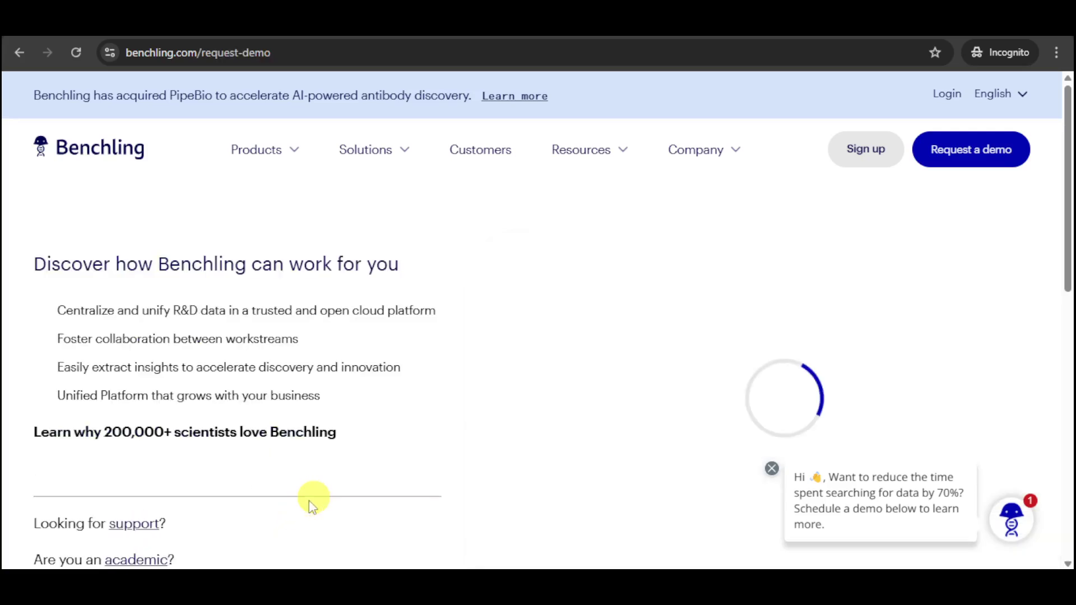
pyautogui.scroll(-1, 835, 355)
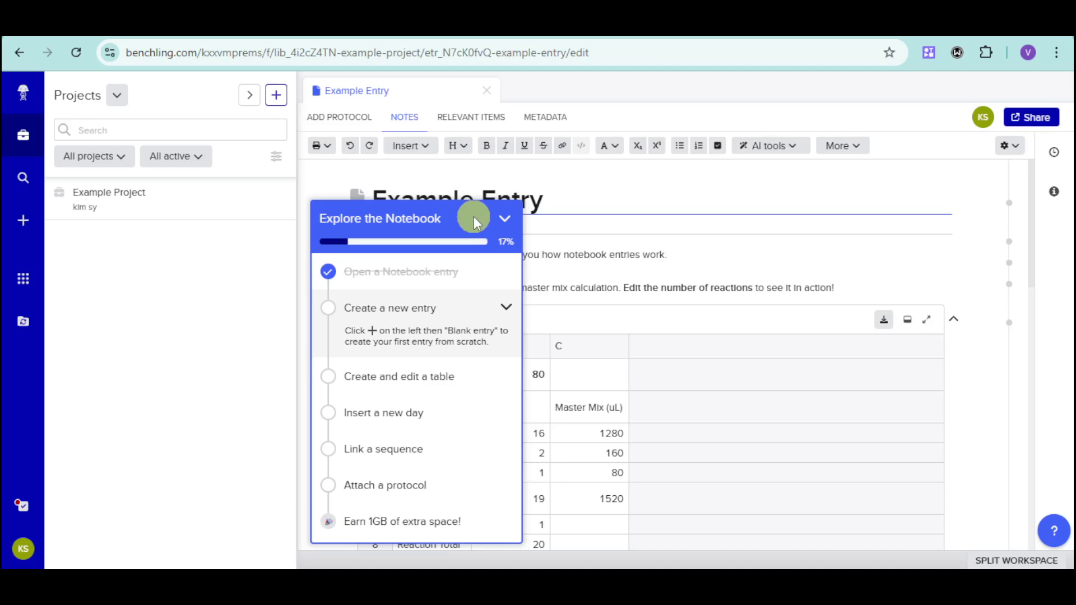
# Step: Create a blank notebook entry in Example Project from the + menu's Entry options
pyautogui.click(163, 195)
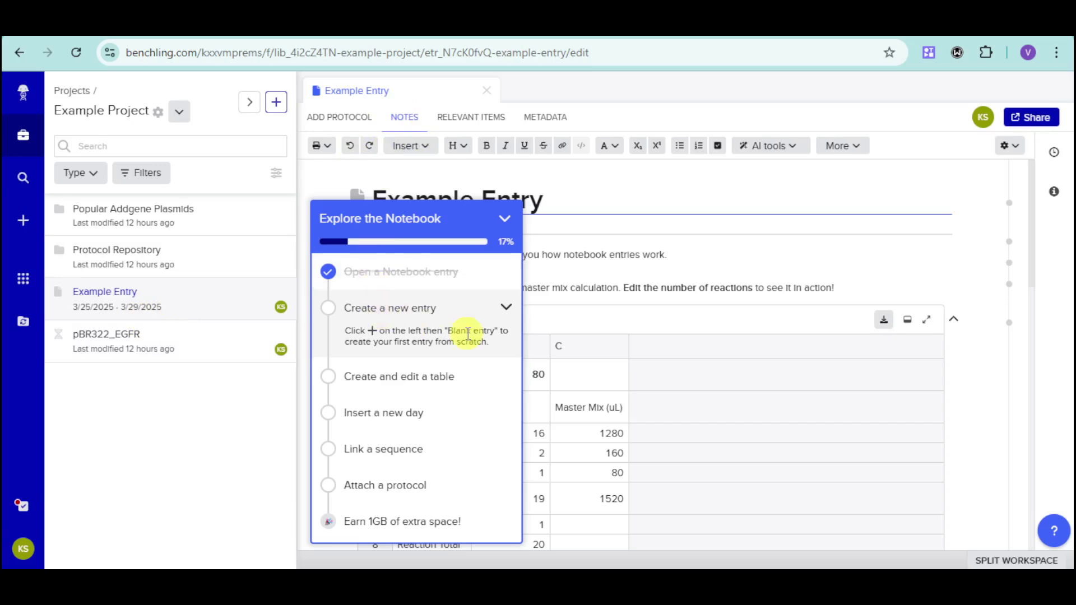
pyautogui.click(276, 103)
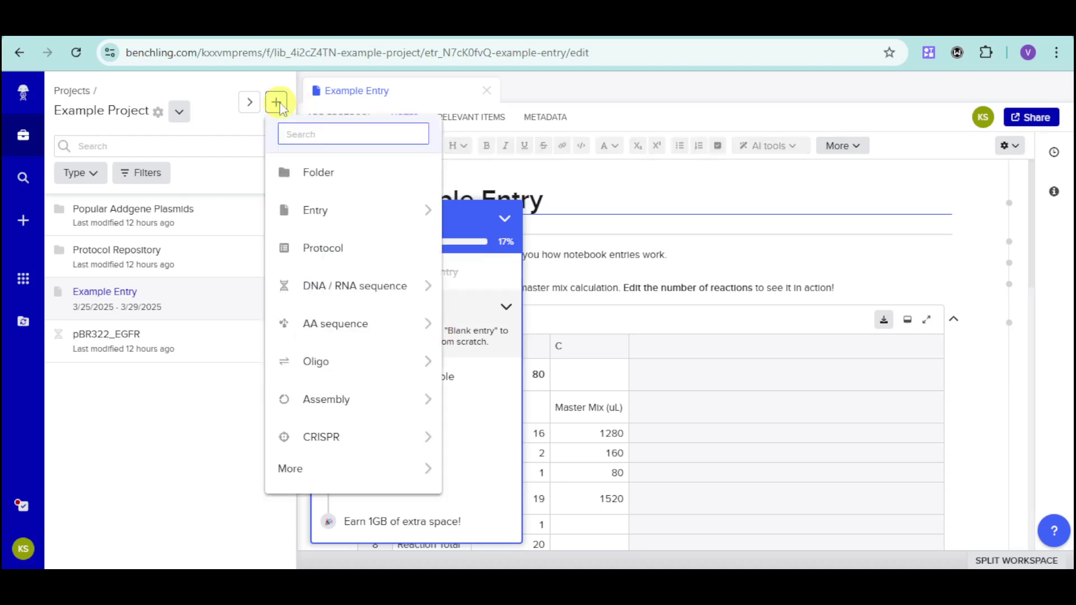
pyautogui.click(376, 223)
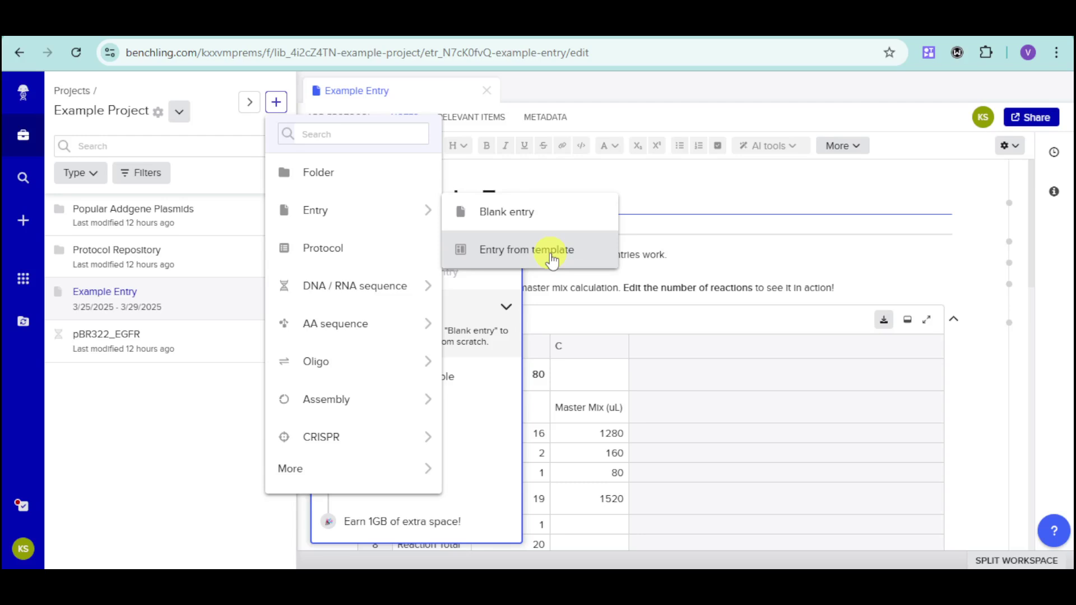
pyautogui.click(554, 215)
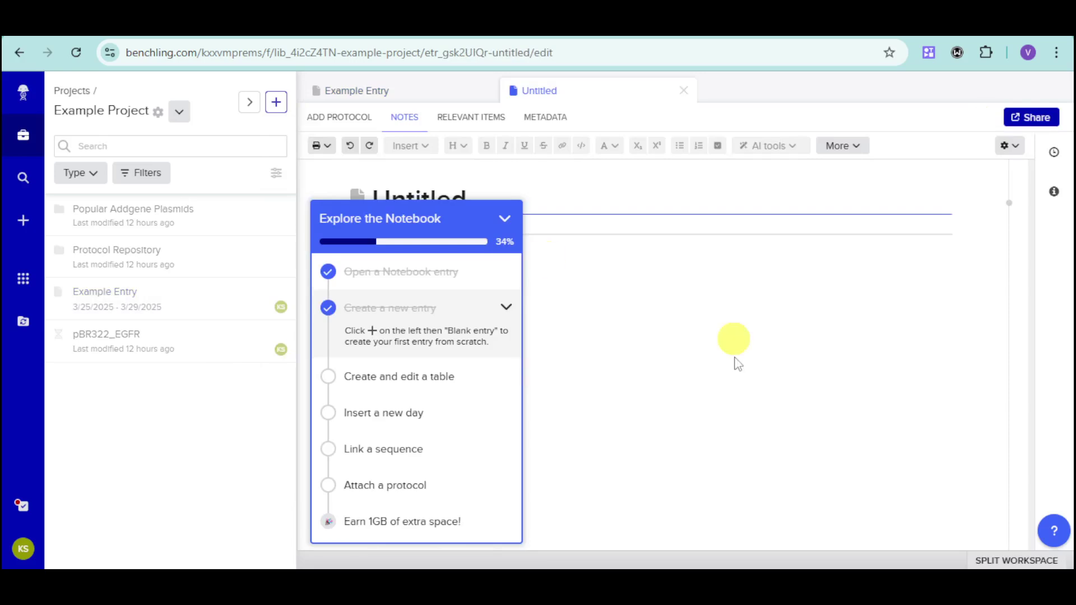
# Step: Hide the tutorial checklist and rename the Untitled entry to 'Results'
pyautogui.click(505, 219)
pyautogui.click(454, 201)
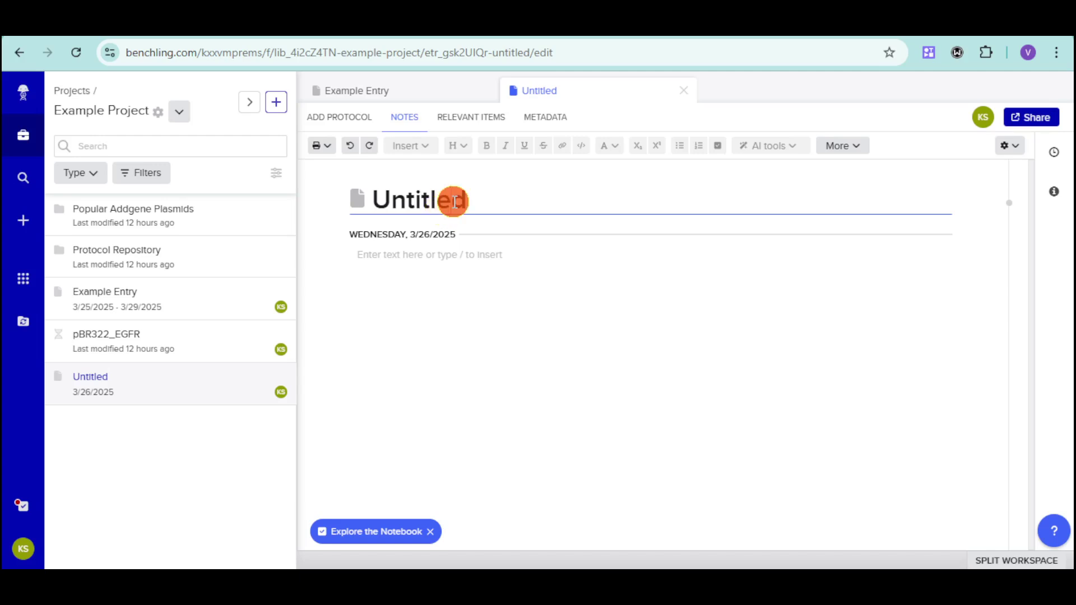
pyautogui.doubleClick(454, 201)
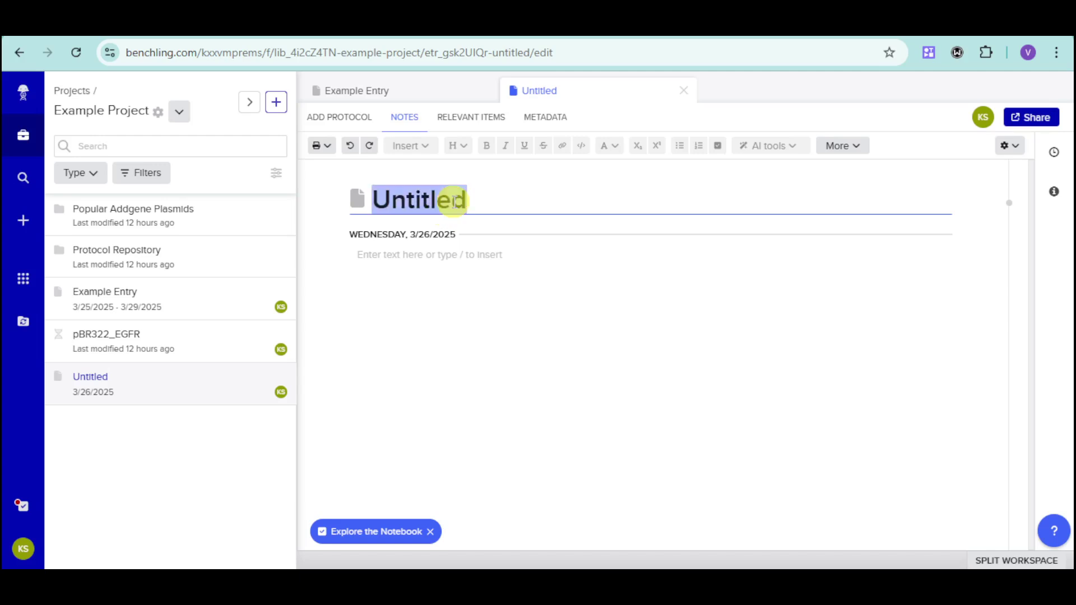
pyautogui.write('Results')
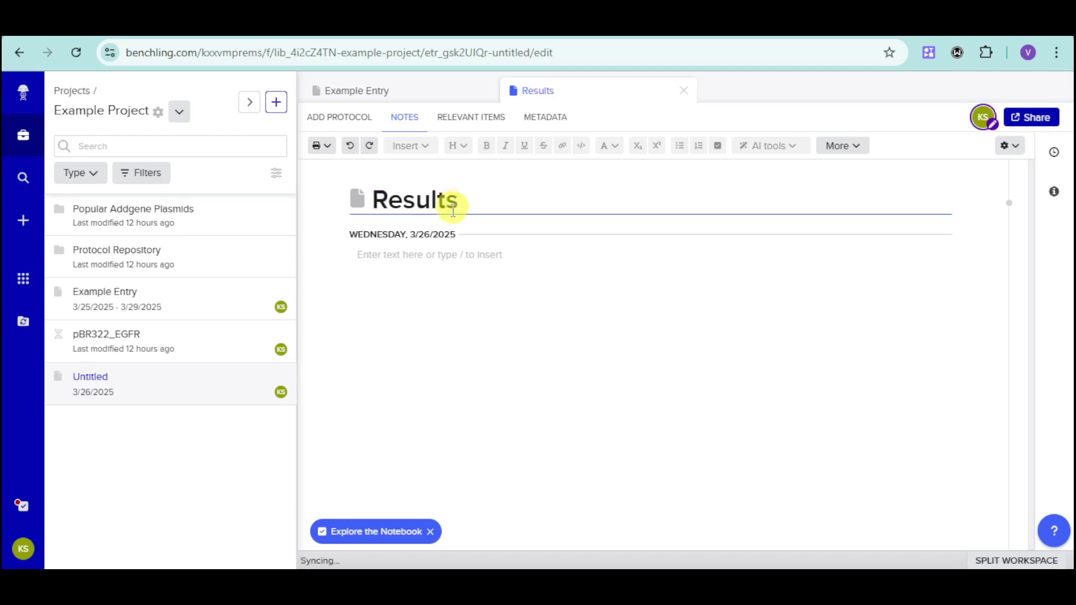
# Step: Write the note 'smooth vegetables have less bacteria' in the entry body
pyautogui.click(427, 255)
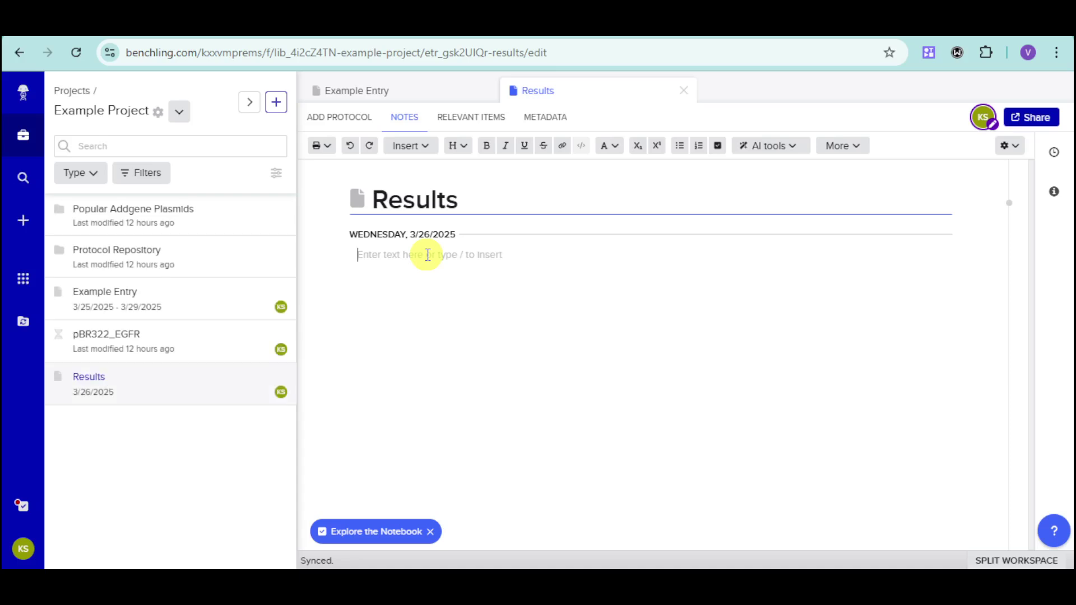
pyautogui.write('soil')
pyautogui.press('BackSpace')
pyautogui.press('BackSpace')
pyautogui.press('BackSpace')
pyautogui.press('BackSpace')
pyautogui.press('BackSpace')
pyautogui.write('smooth vegetables have less bacteria')
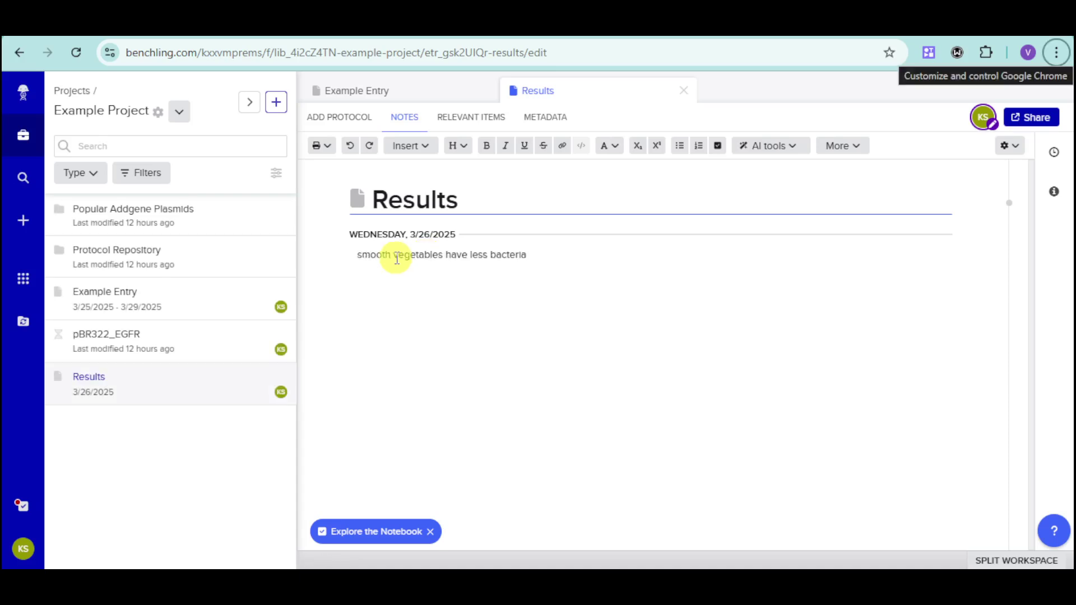
# Step: Insert a 48-well (6 x 8) plate named Well1 and enter 'yes' in well A1
pyautogui.click(421, 146)
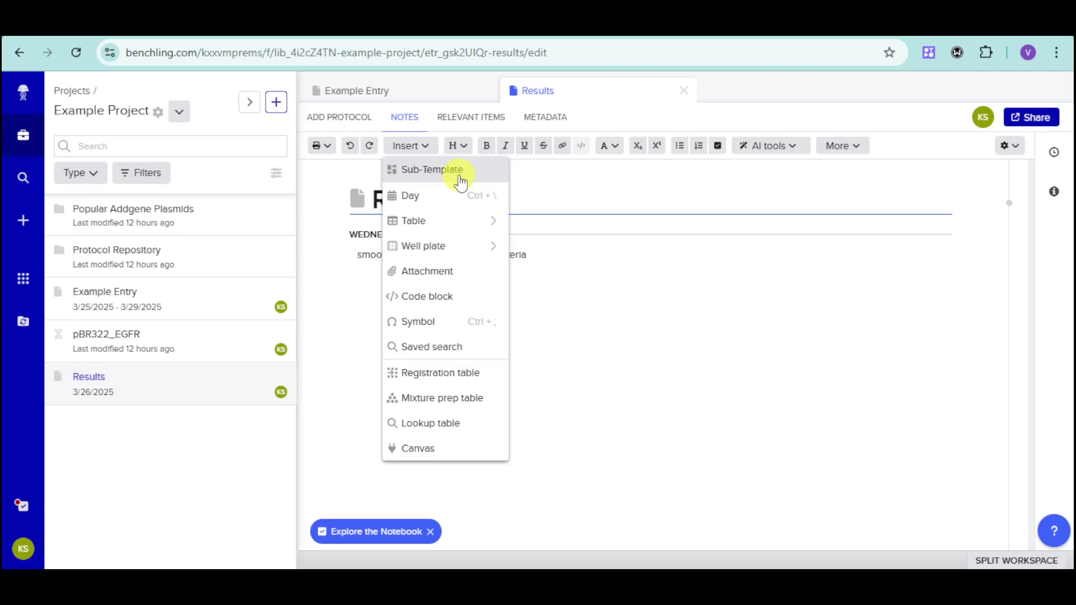
pyautogui.moveTo(462, 219)
pyautogui.moveTo(469, 258)
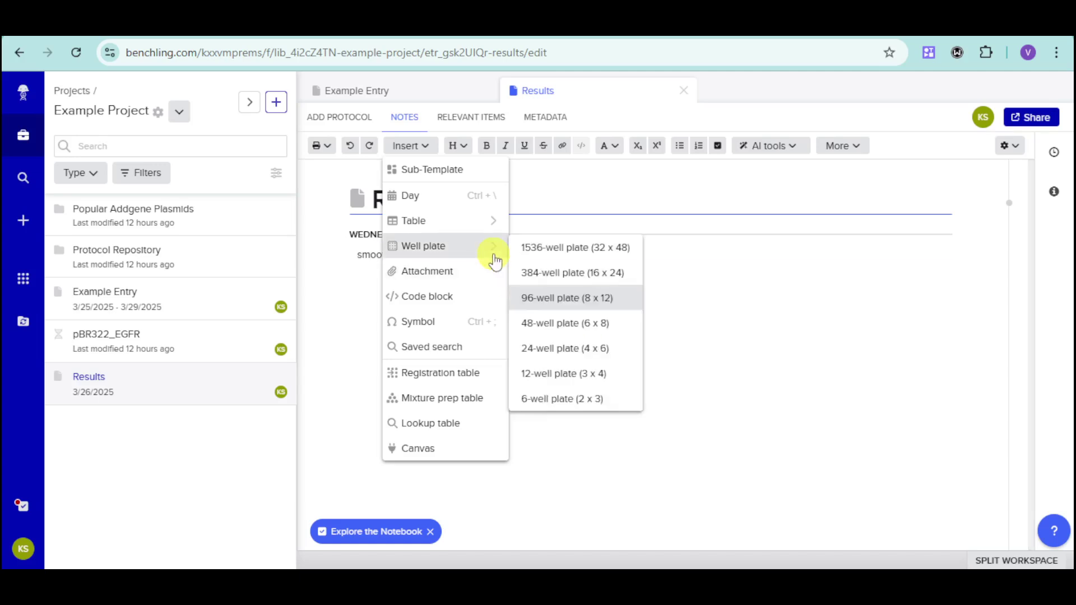
pyautogui.click(572, 328)
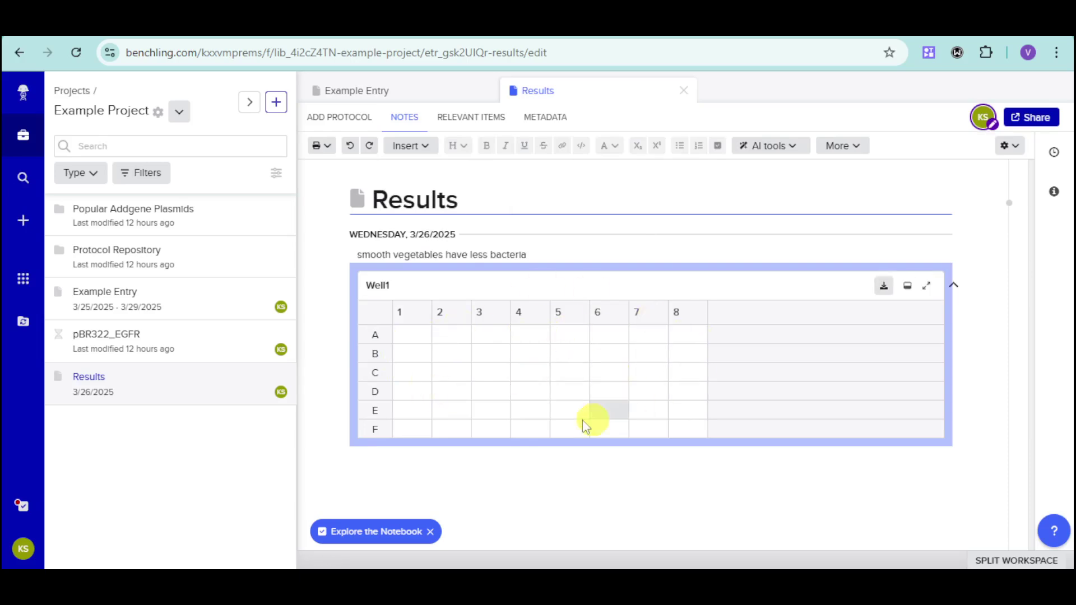
pyautogui.click(399, 332)
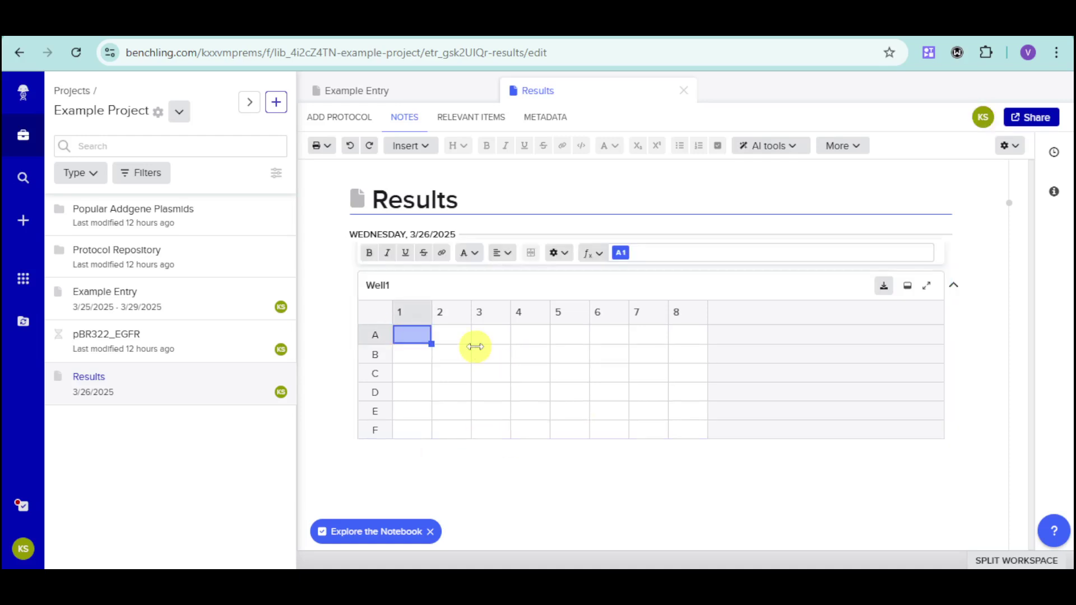
pyautogui.write('yes')
pyautogui.click(447, 334)
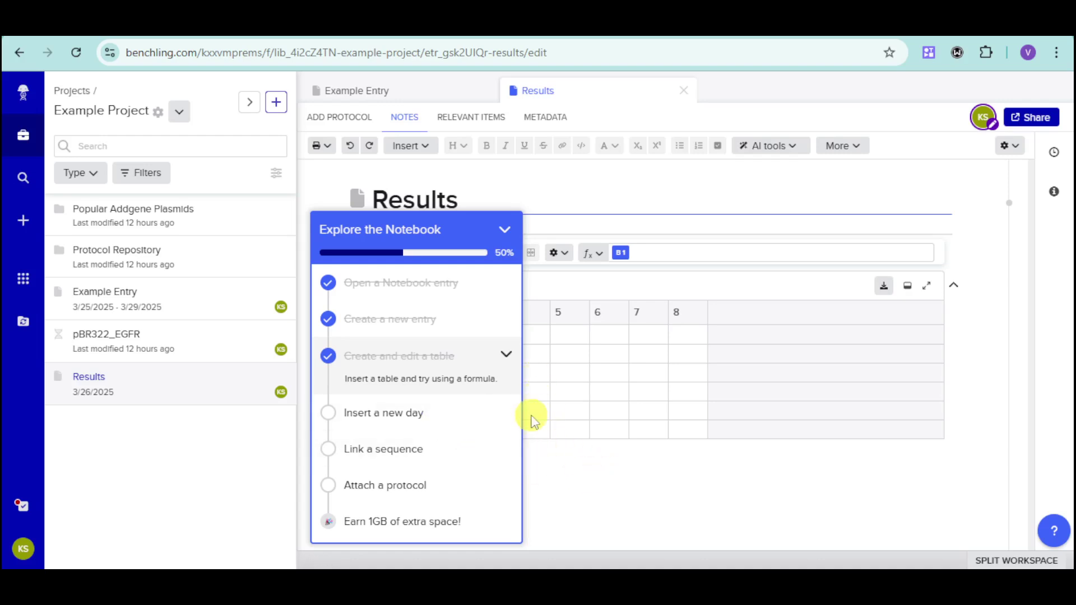
# Step: Check the 'Insert a new day' tutorial step, then insert a day heading into the notes
pyautogui.click(498, 415)
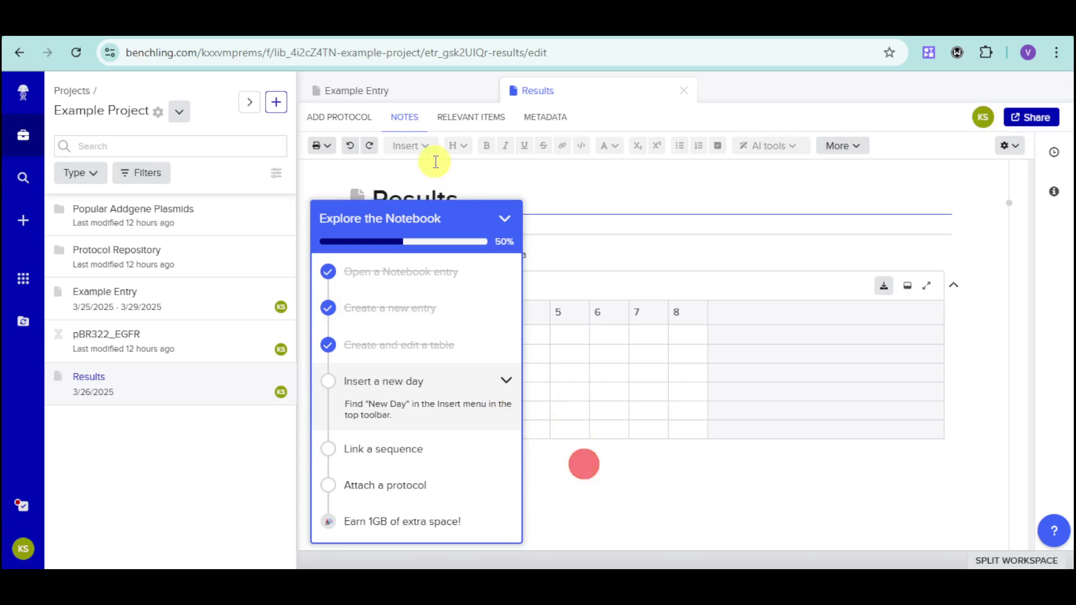
pyautogui.click(503, 219)
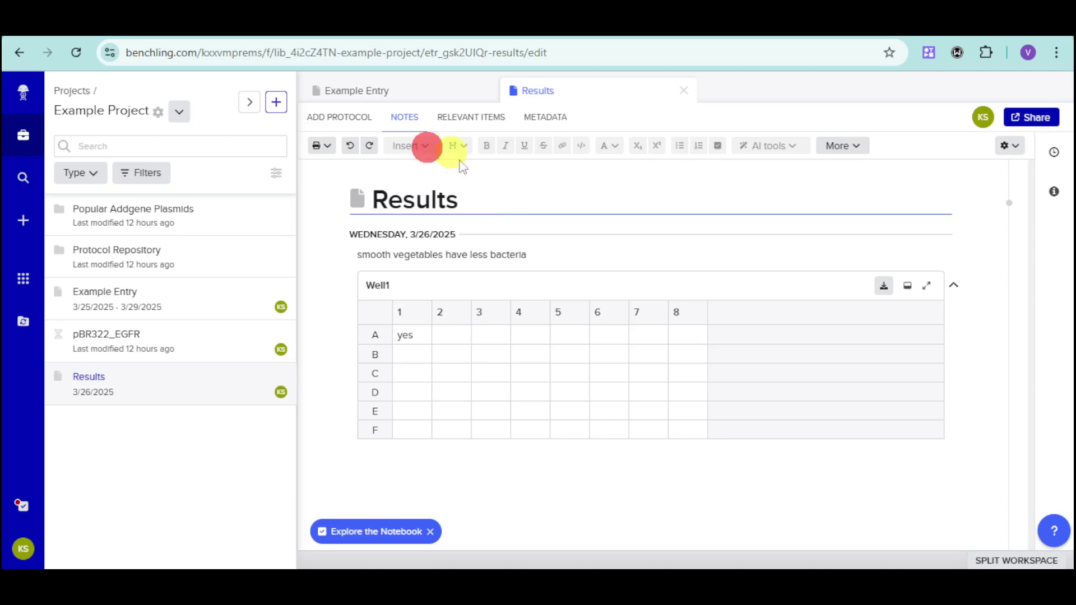
pyautogui.click(617, 476)
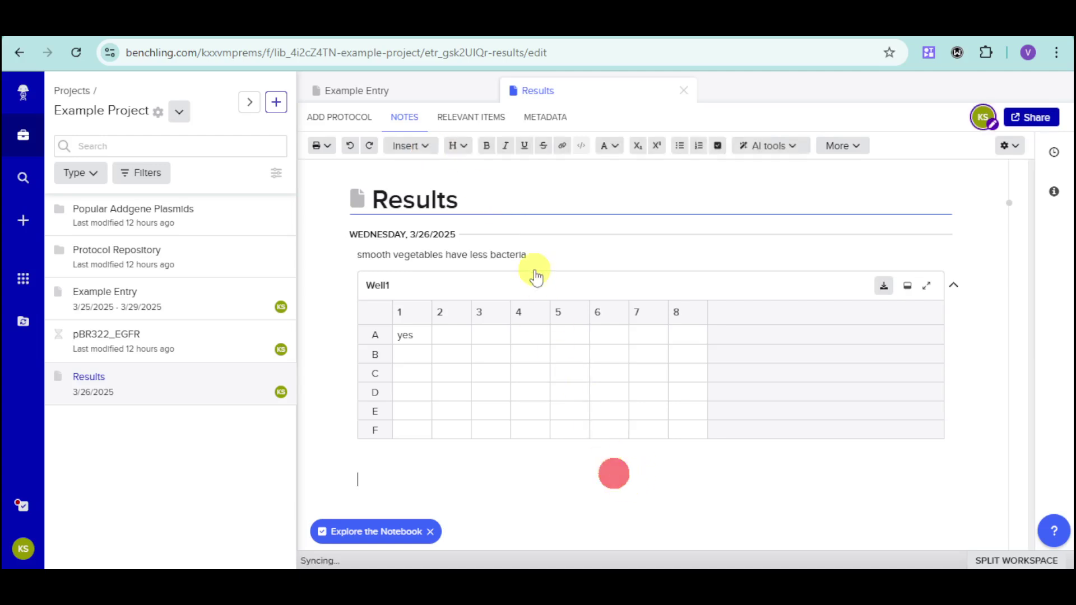
pyautogui.click(415, 146)
pyautogui.click(445, 196)
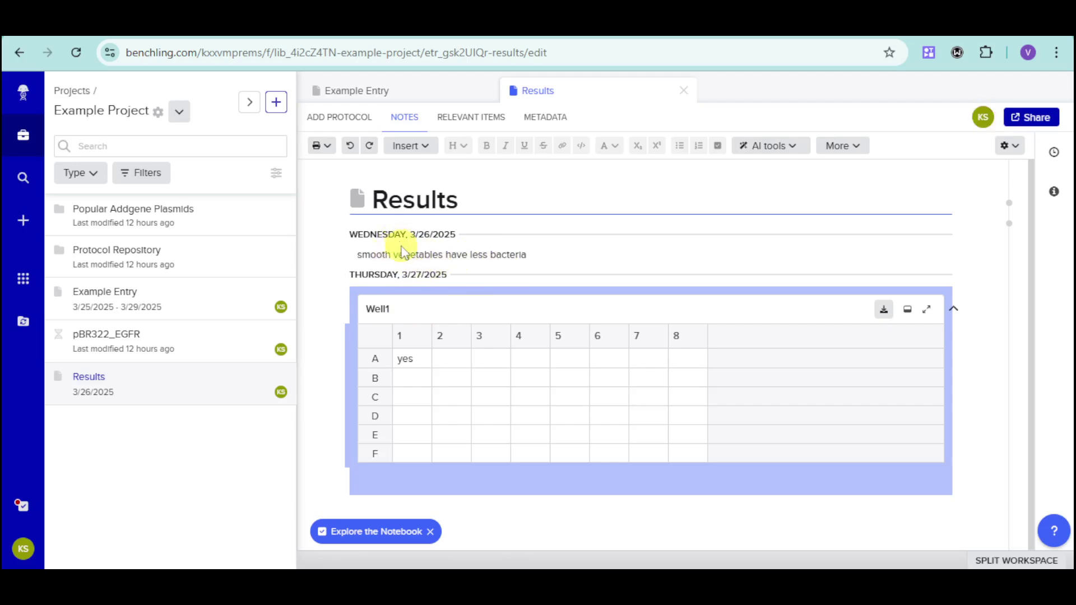
# Step: Add the FRIDAY, 3/28/2025 day heading on a new line below the Well1 plate
pyautogui.click(959, 510)
pyautogui.click(930, 510)
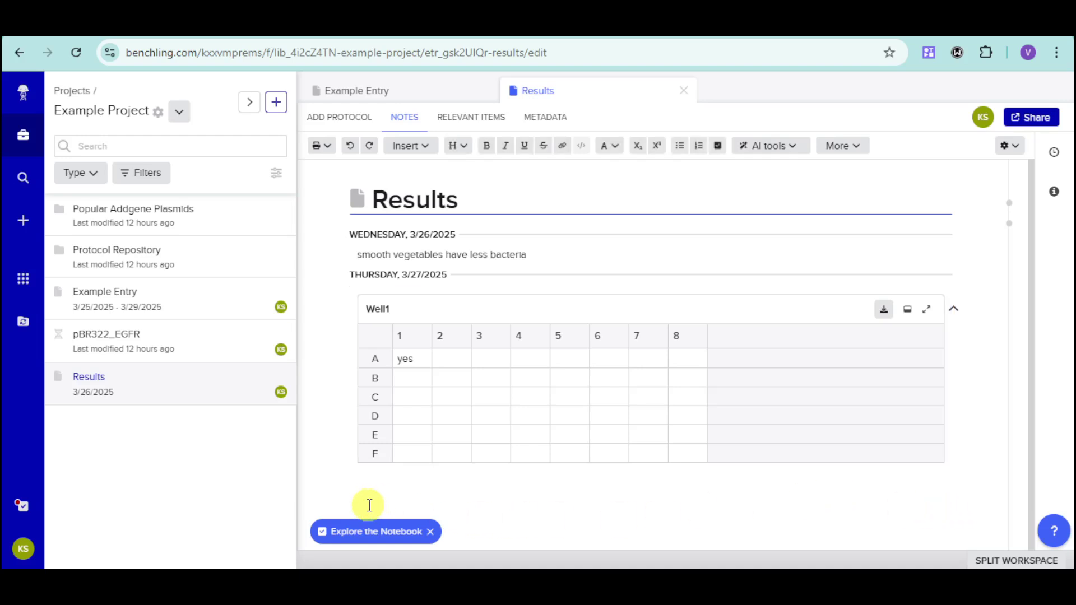
pyautogui.click(413, 147)
pyautogui.click(426, 195)
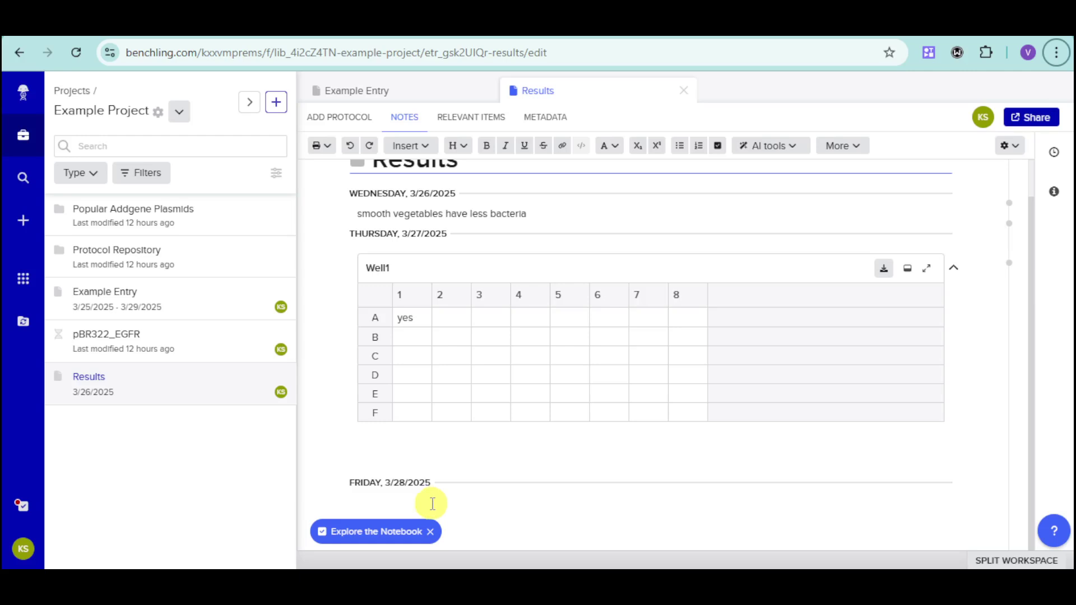
# Step: Paste a pBR322_EGFR sequence mention under the Friday 3/28/2025 heading
pyautogui.click(433, 502)
pyautogui.write('@pBR322_EGFR')
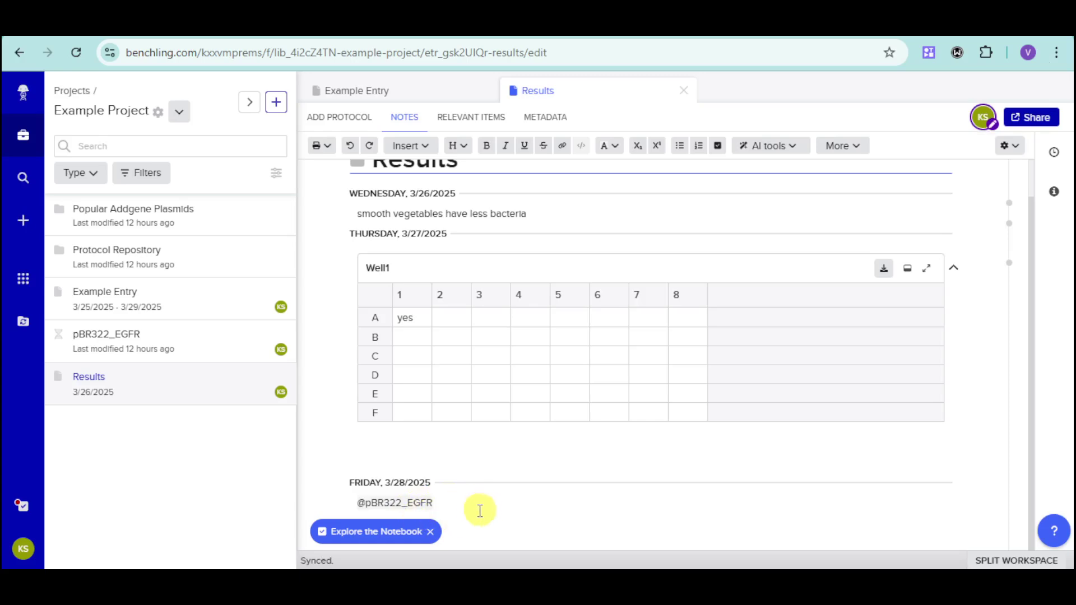
pyautogui.click(440, 505)
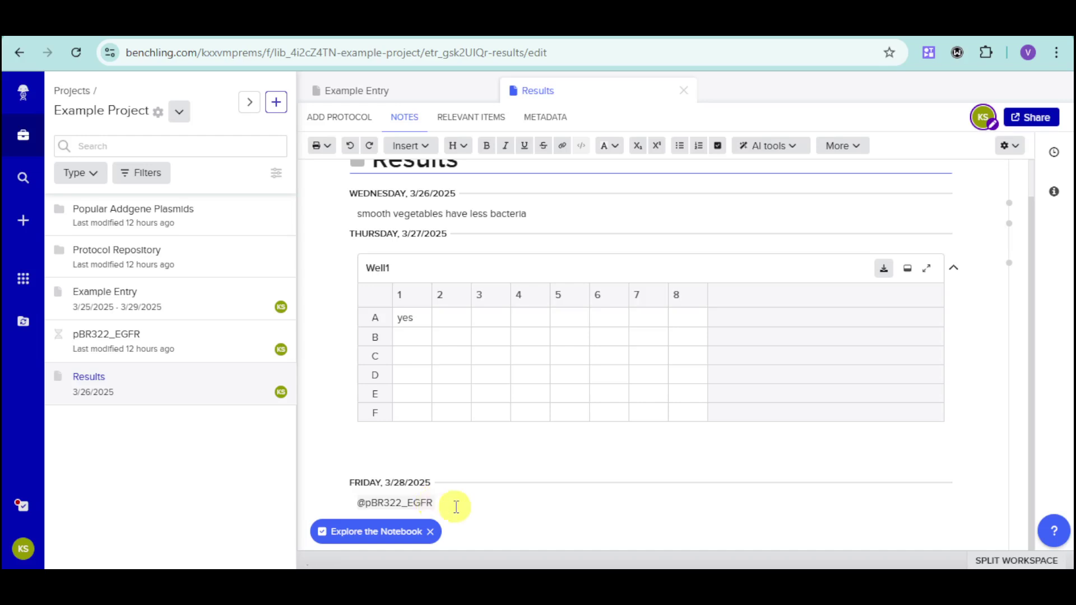
pyautogui.click(410, 147)
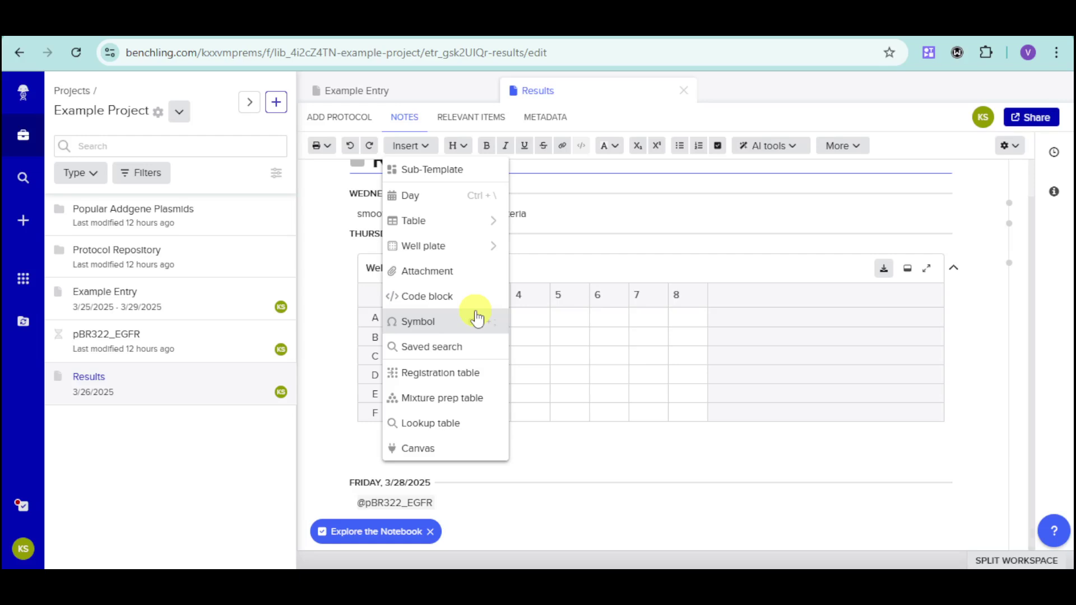
pyautogui.click(547, 241)
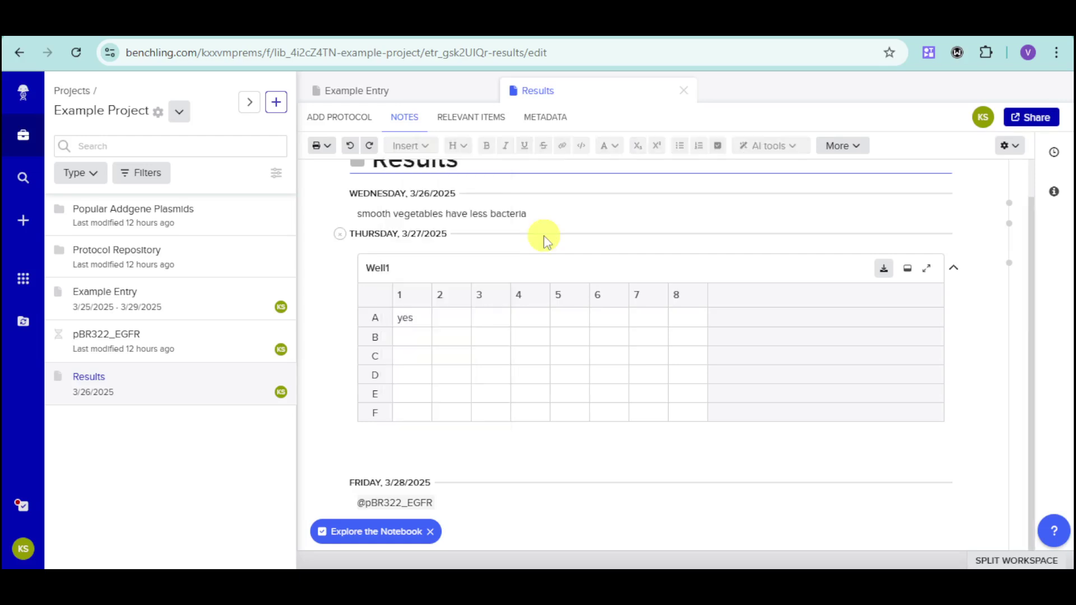
# Step: Add the 'In vitro transcription of guide RNAs' protocol to the entry and scroll through it
pyautogui.click(335, 122)
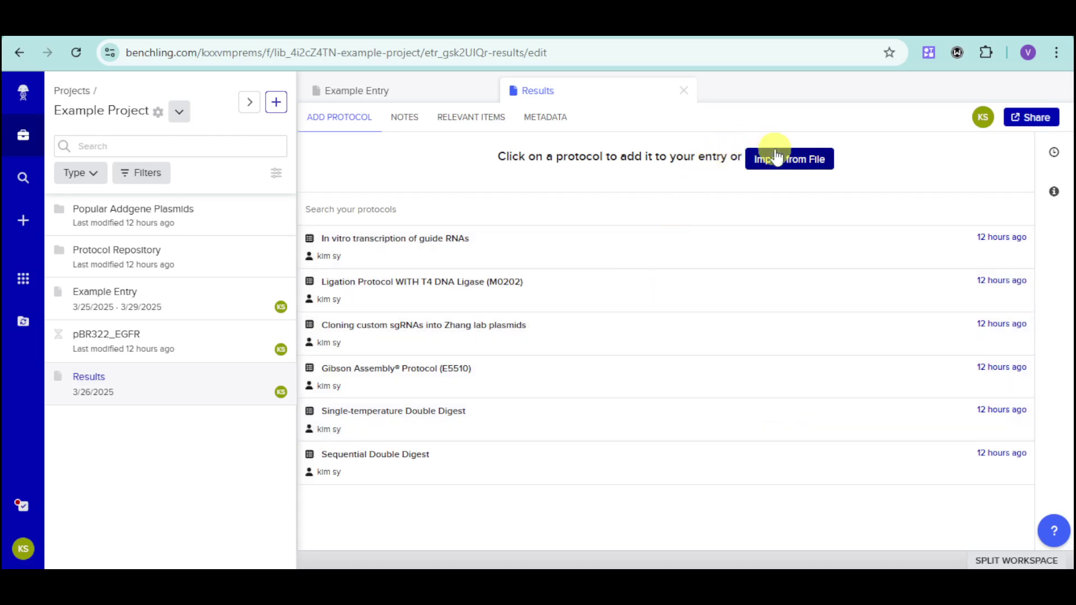
pyautogui.click(426, 245)
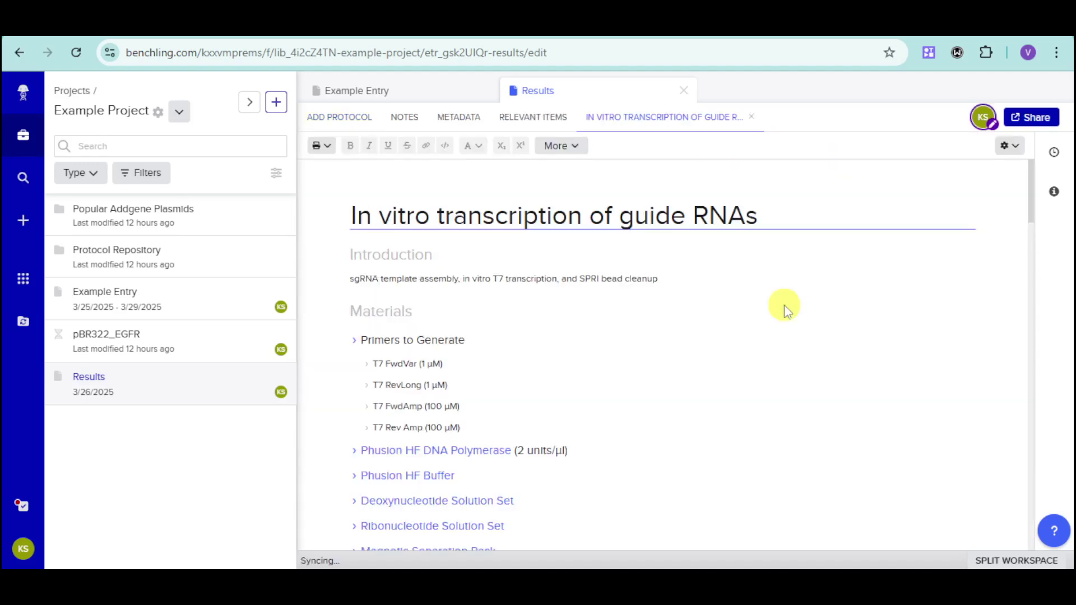
pyautogui.scroll(-5, 602, 400)
pyautogui.scroll(-3, 606, 383)
pyautogui.scroll(-5, 532, 308)
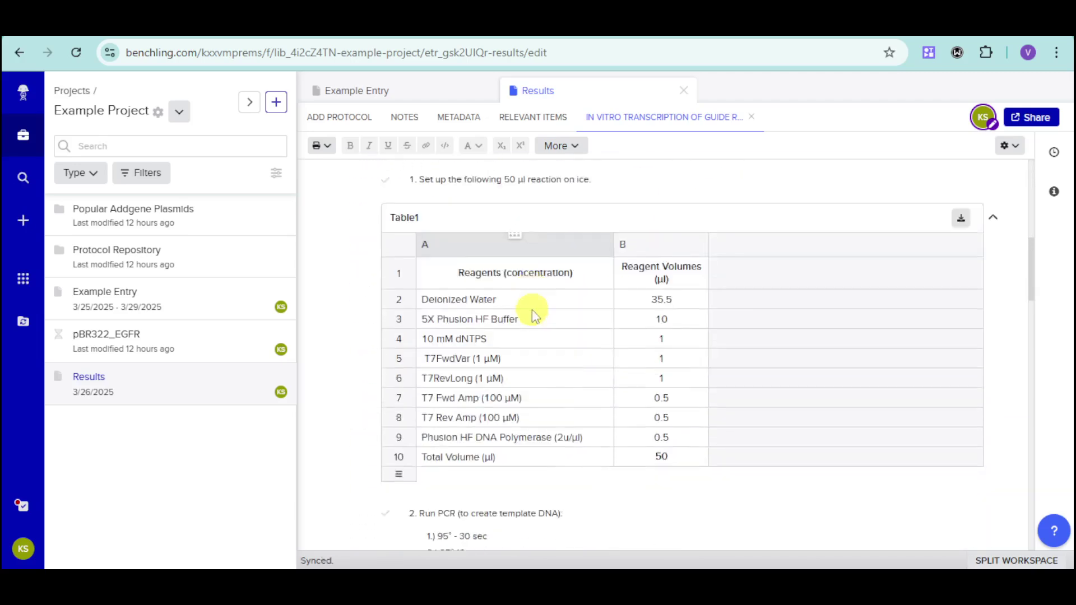
pyautogui.scroll(-14, 541, 325)
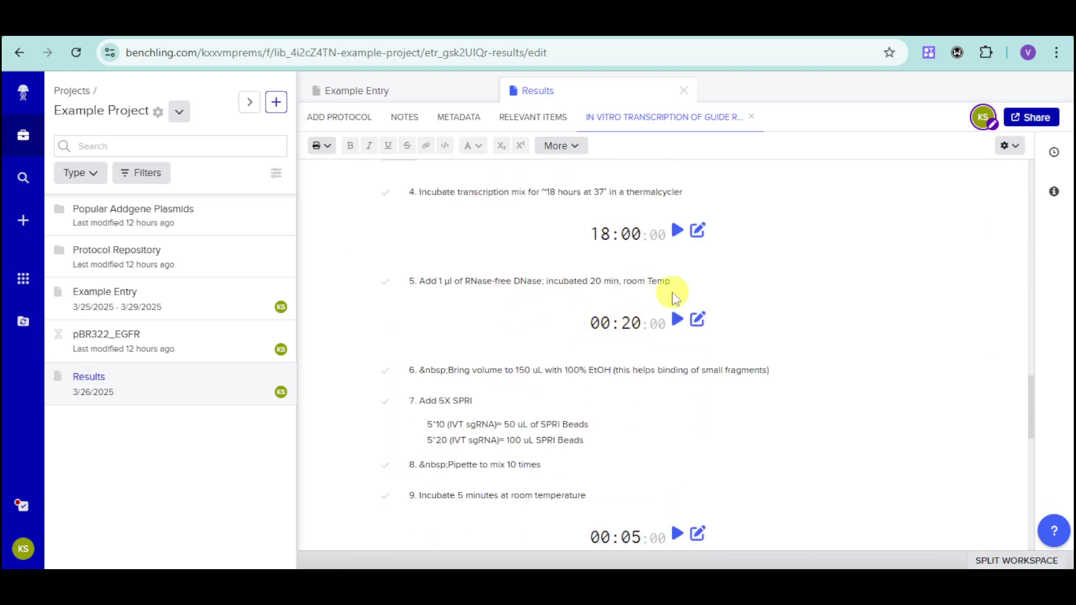
# Step: Finish reviewing the protocol's steps, then remove it from the entry
pyautogui.scroll(-12, 670, 305)
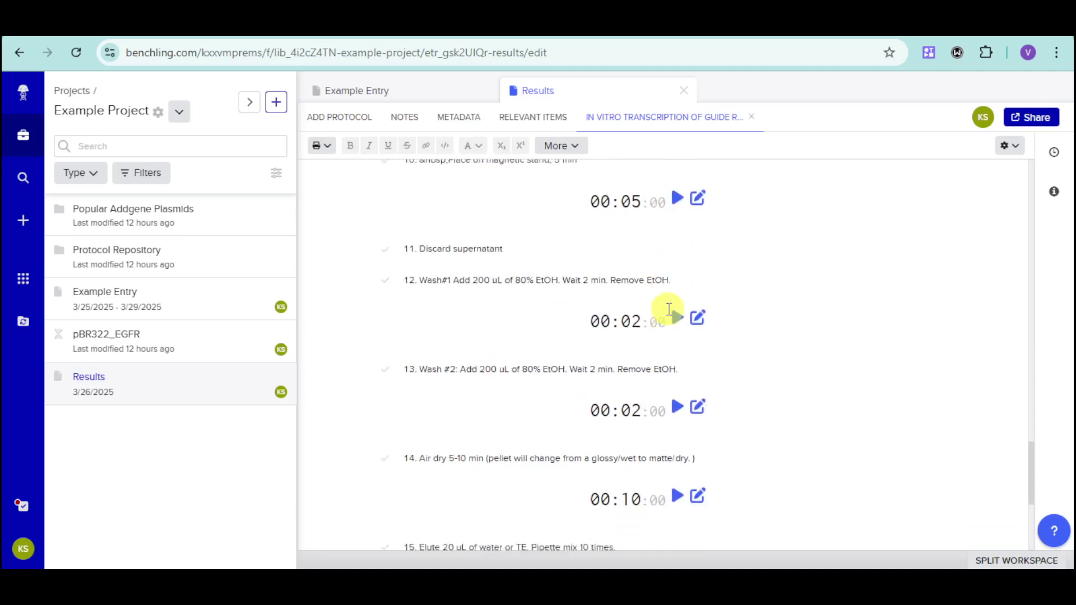
pyautogui.scroll(-1, 669, 311)
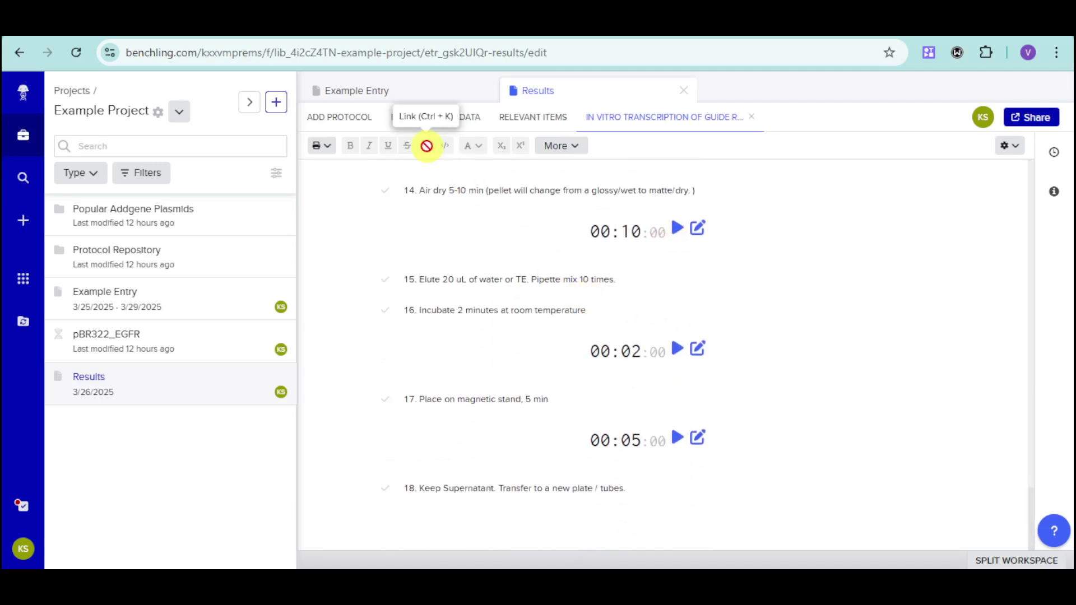
pyautogui.click(751, 117)
pyautogui.click(678, 208)
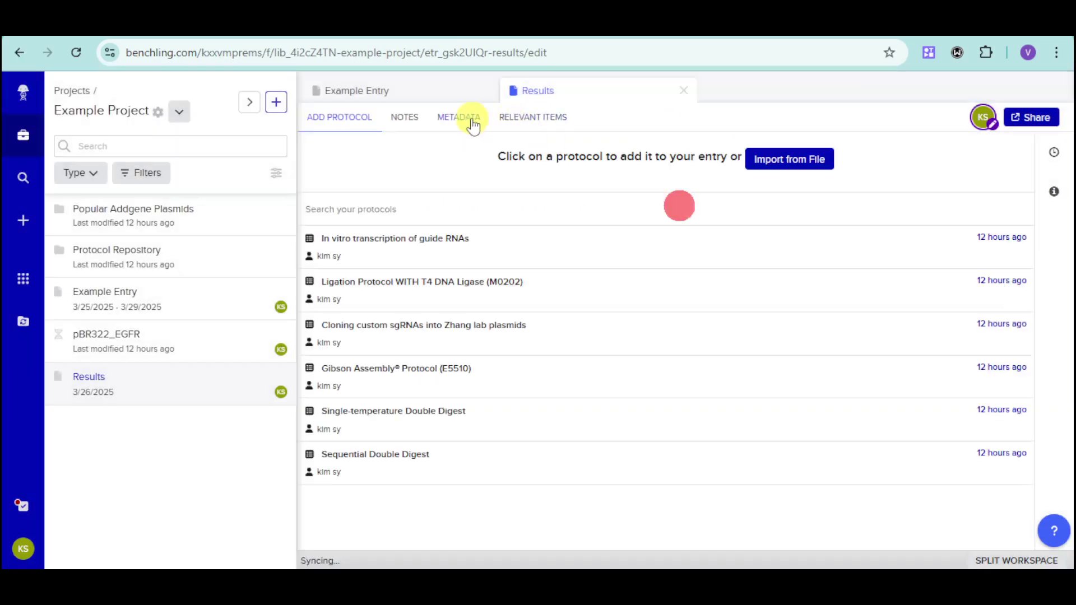
# Step: Add custom metadata fields 'bacteria' and 'fungi' to the Results entry
pyautogui.click(461, 121)
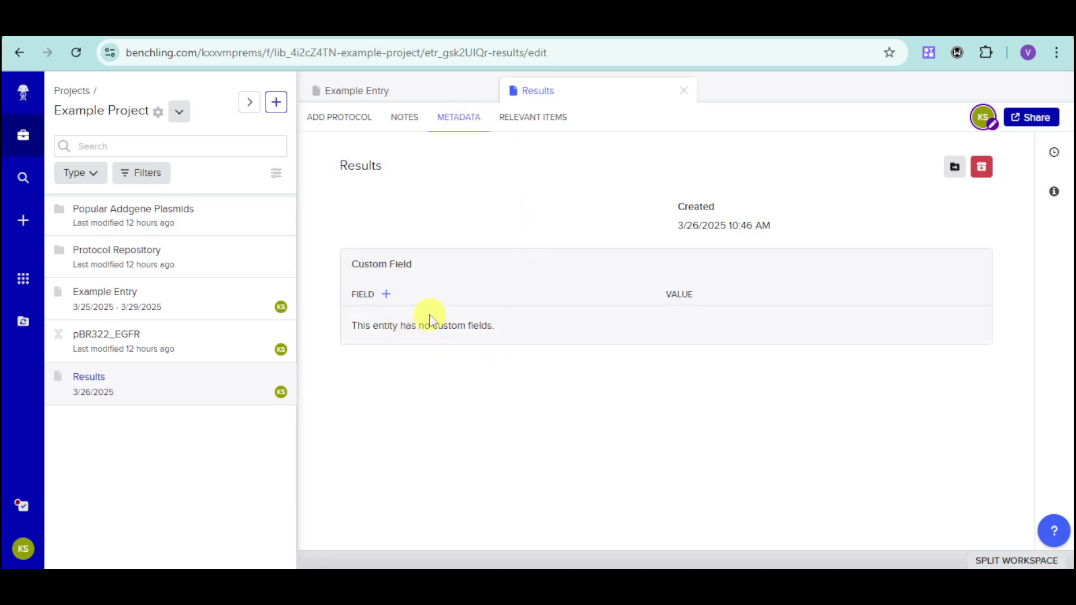
pyautogui.click(386, 295)
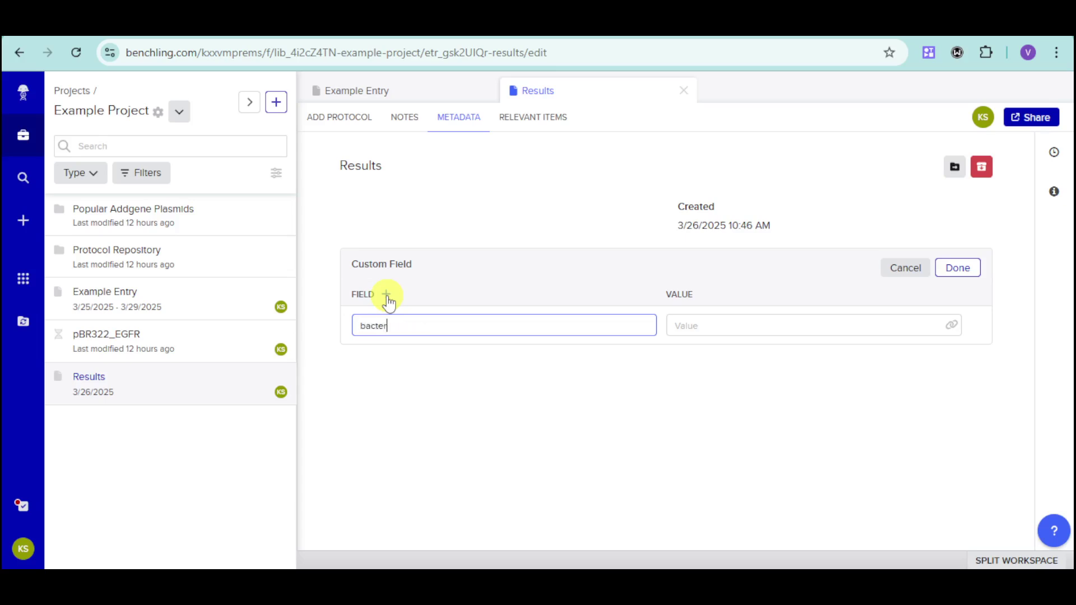
pyautogui.press('Return')
pyautogui.click(386, 294)
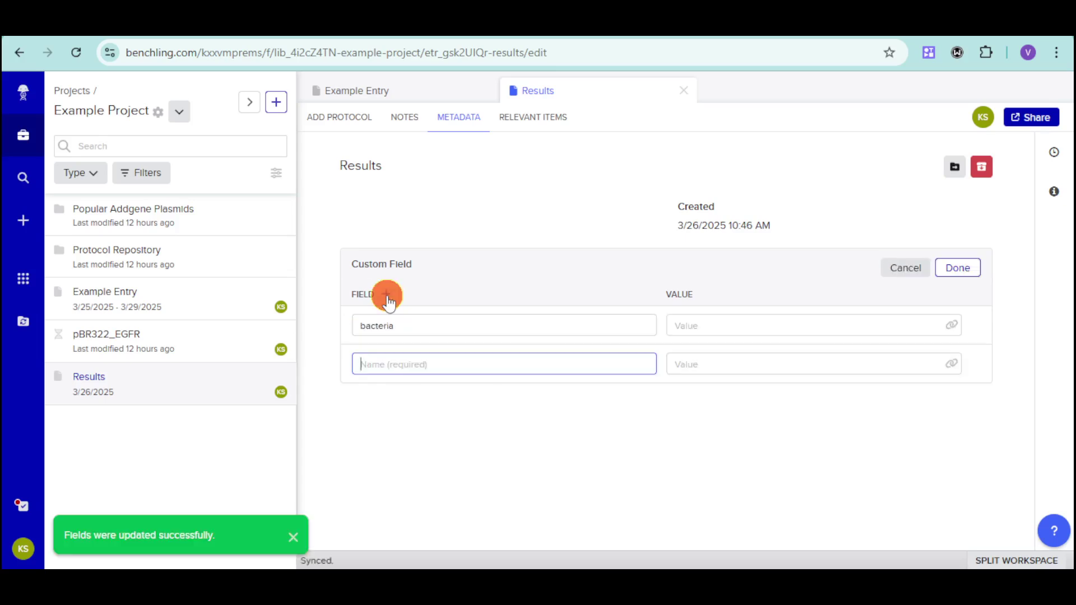
pyautogui.write('fungi')
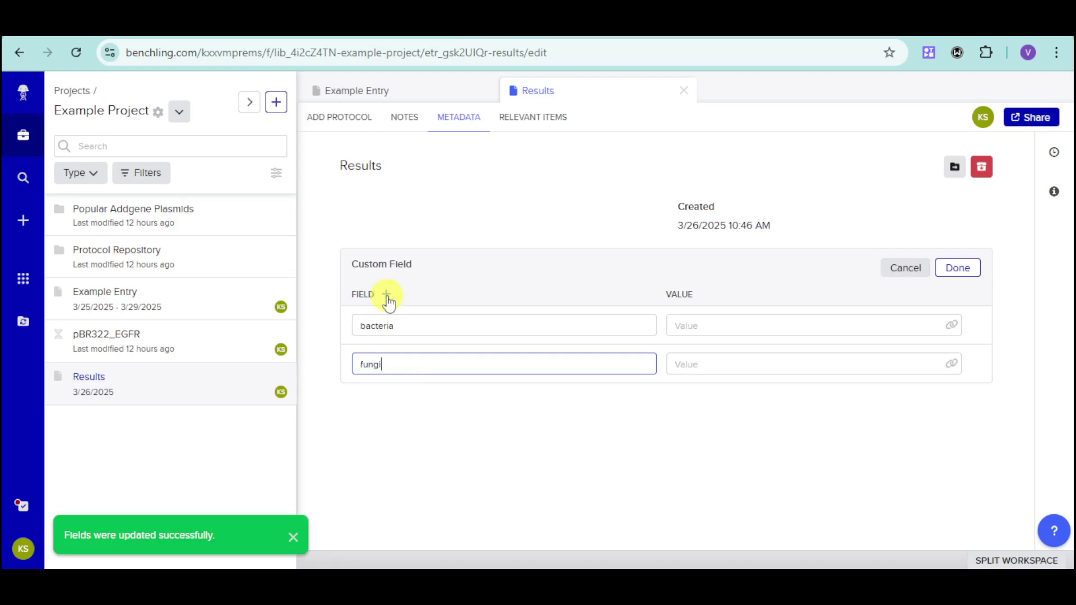
pyautogui.press('Return')
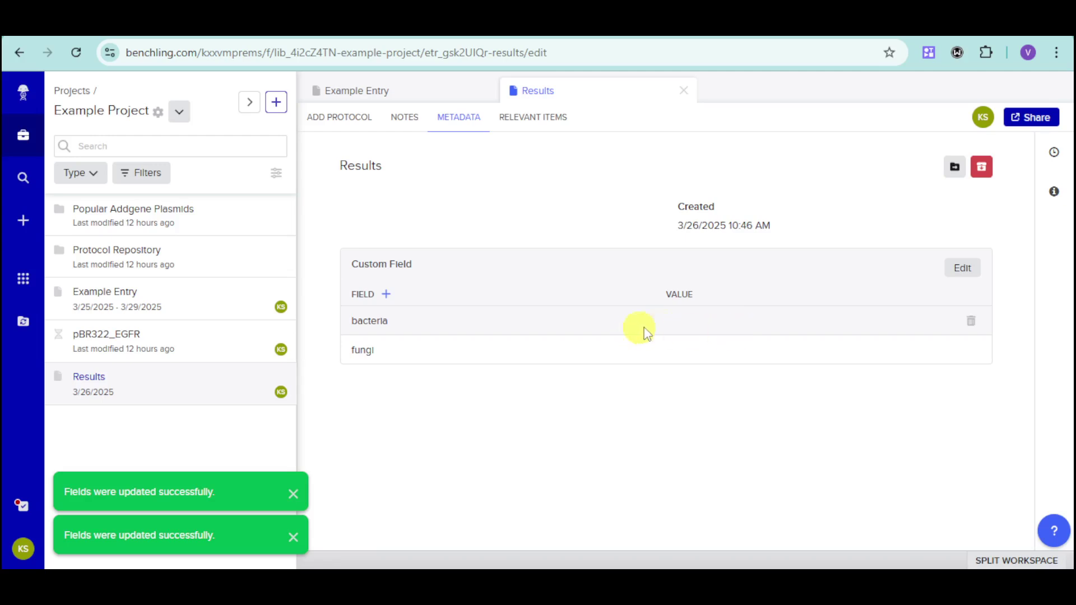
# Step: Try entering a value for the bacteria field, then view the entry's Relevant Items
pyautogui.doubleClick(685, 319)
pyautogui.click(727, 317)
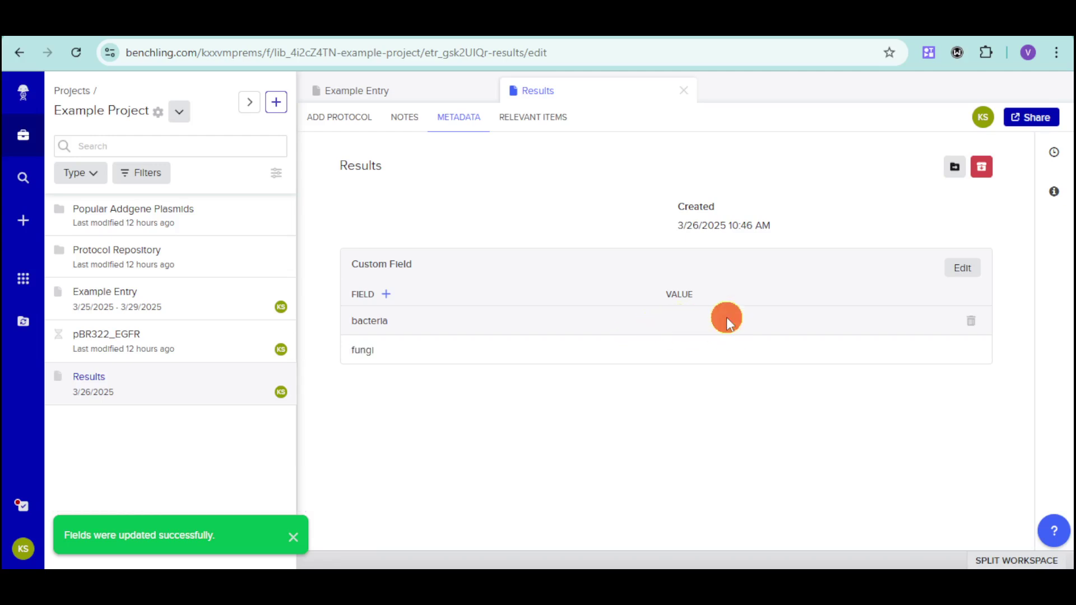
pyautogui.click(968, 267)
pyautogui.click(765, 335)
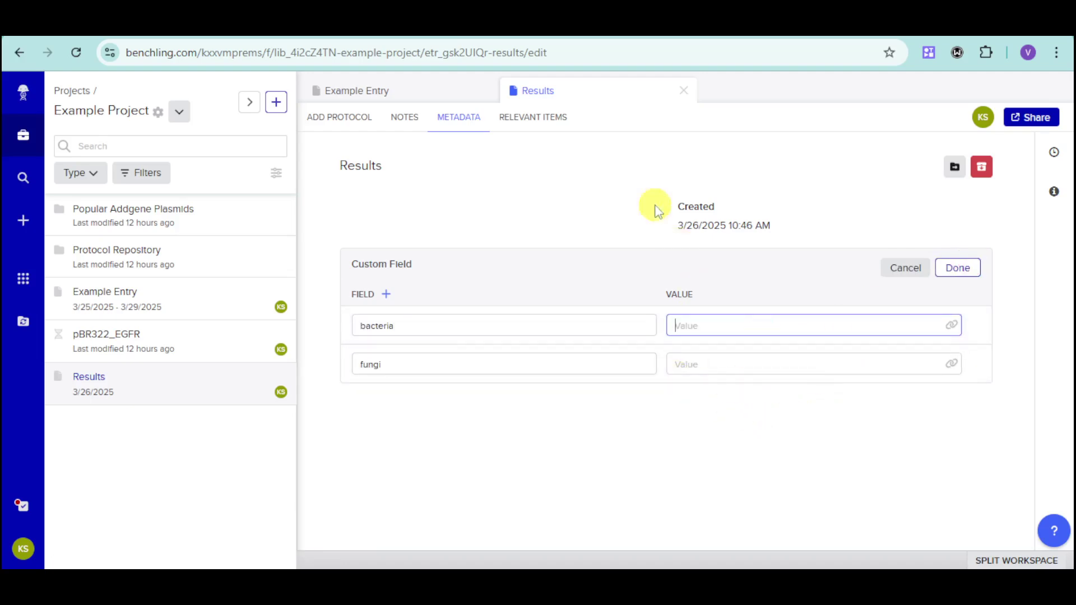
pyautogui.click(535, 116)
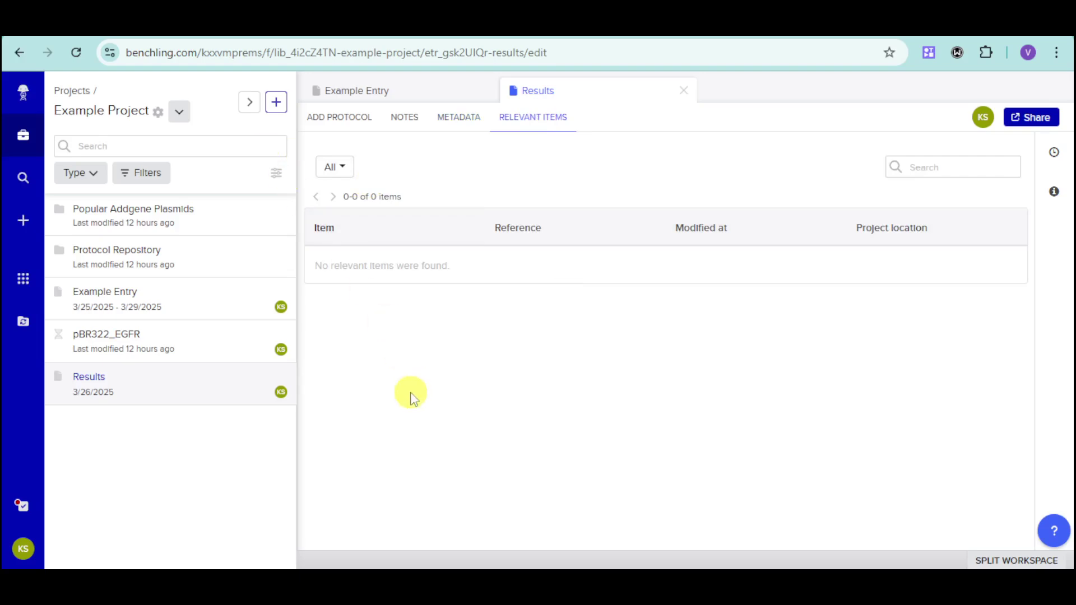
# Step: Return to the Results notes and check the note and the Well1 plate
pyautogui.click(405, 116)
pyautogui.scroll(-1, 994, 399)
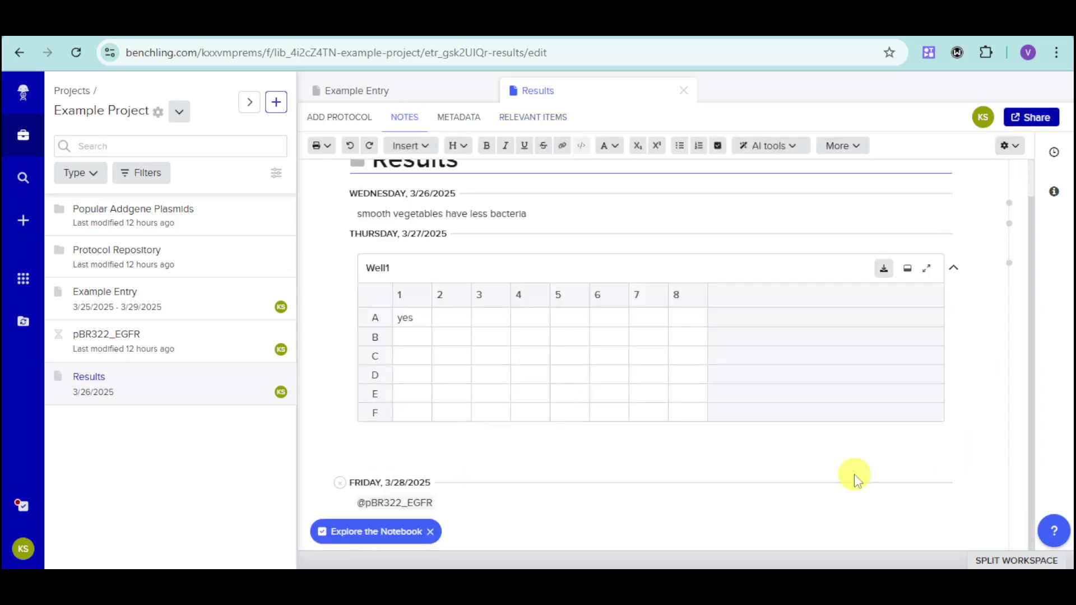
pyautogui.scroll(1, 671, 315)
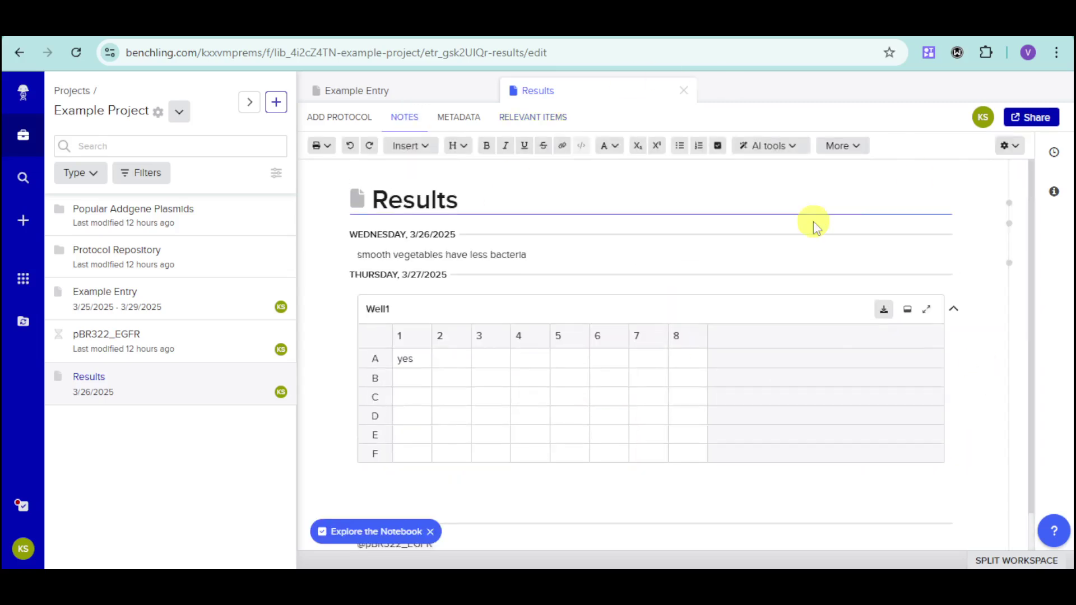
# Step: Copy the Results entry's share link from the sharing window, then close it
pyautogui.click(1030, 119)
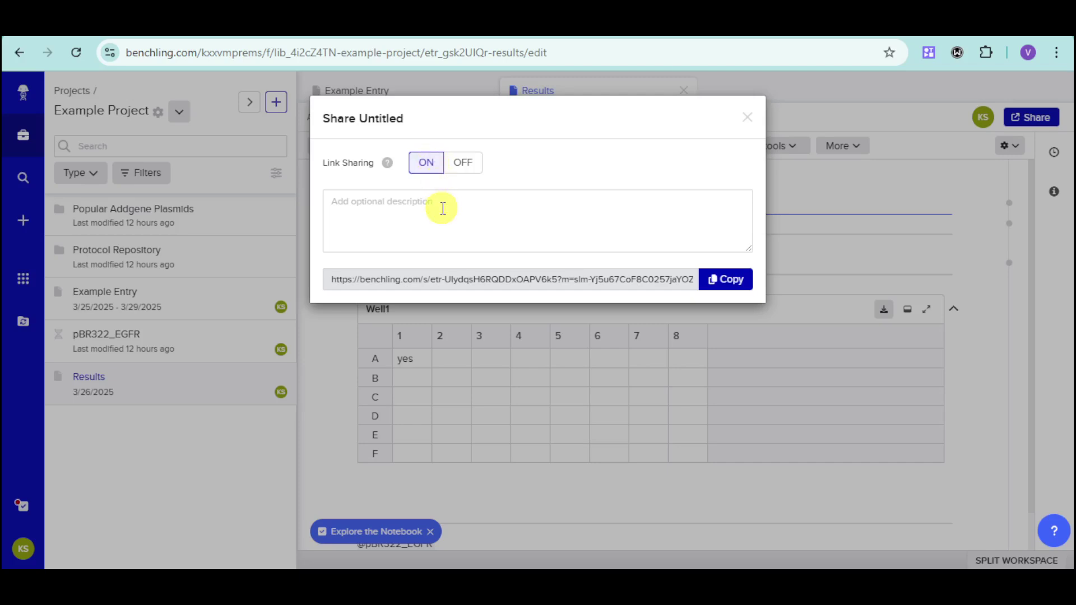
pyautogui.click(710, 283)
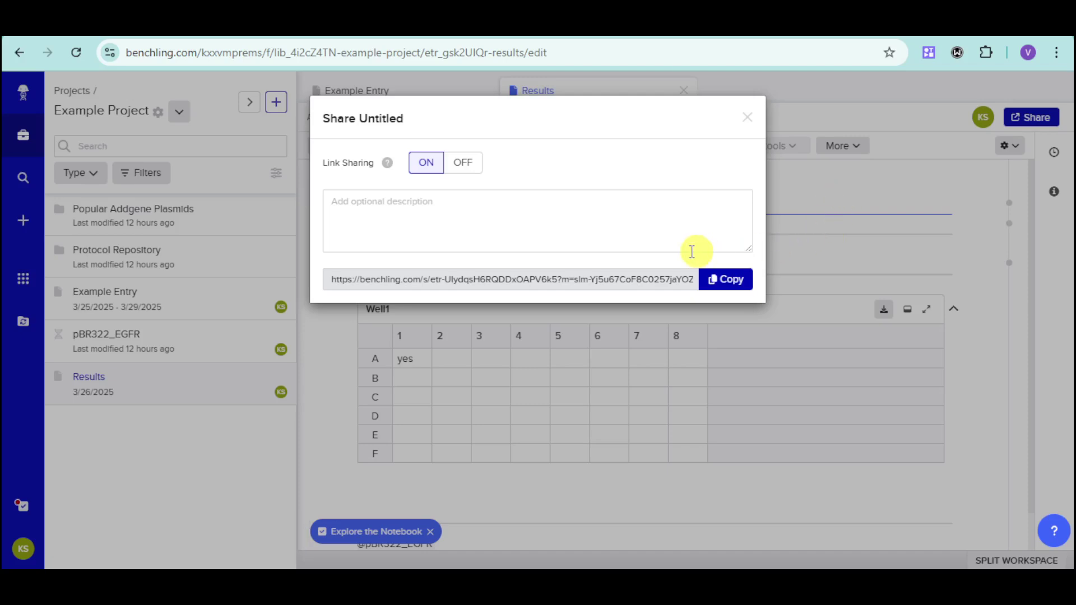
pyautogui.click(747, 124)
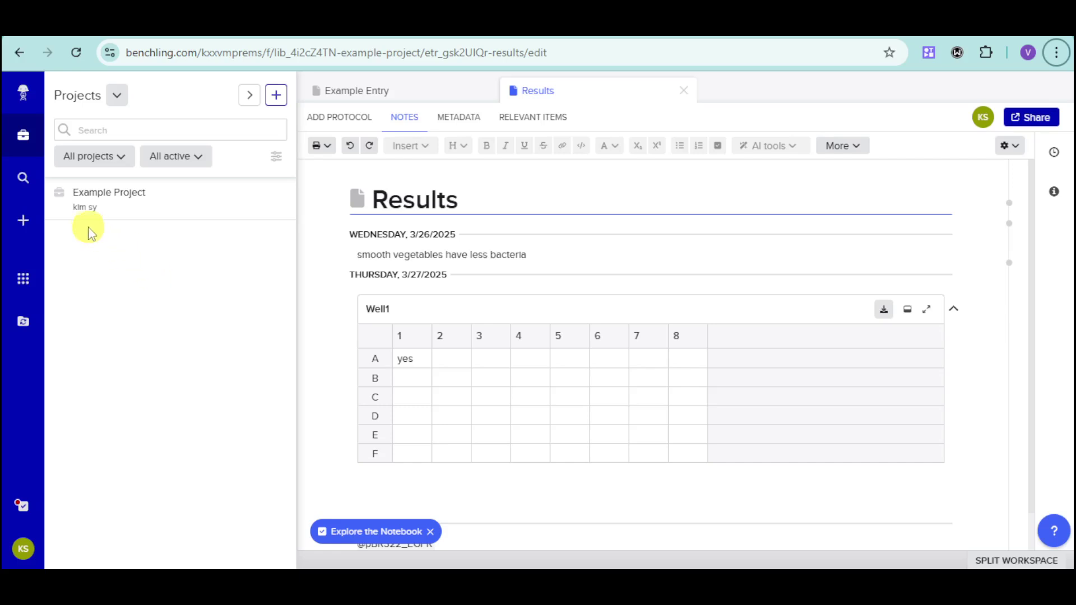
# Step: Open the sidebar Create menu and expand it to show the DNA / RNA sequence options
pyautogui.click(31, 229)
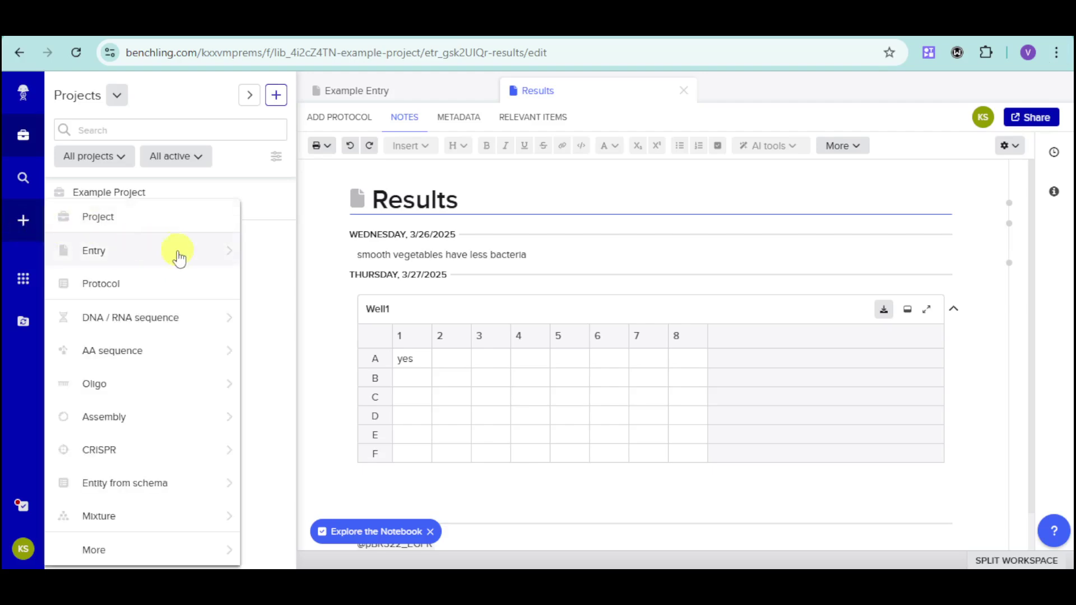
pyautogui.moveTo(184, 334)
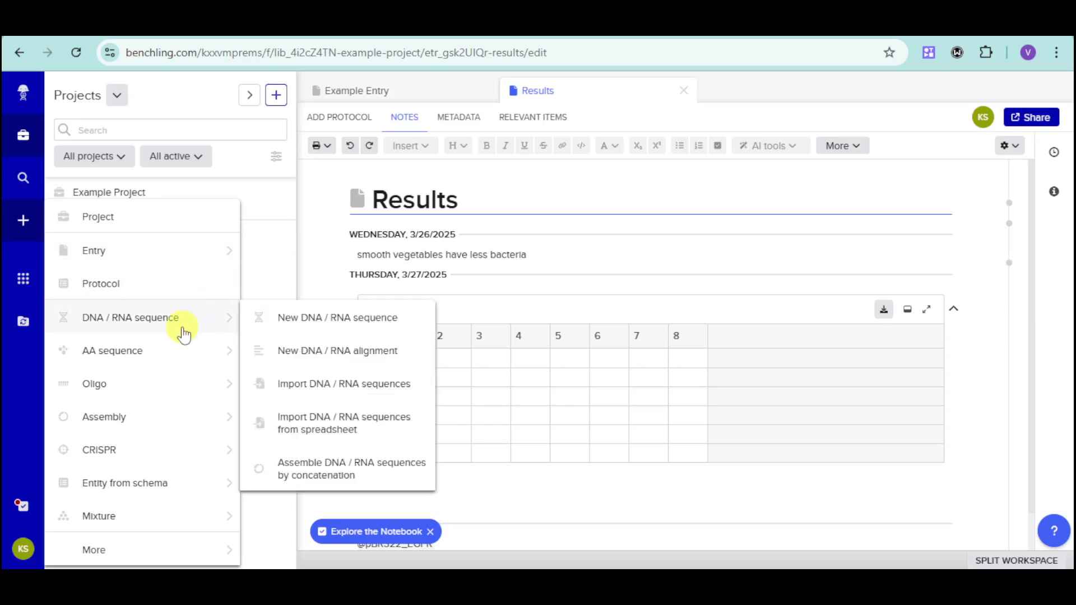
pyautogui.moveTo(183, 357)
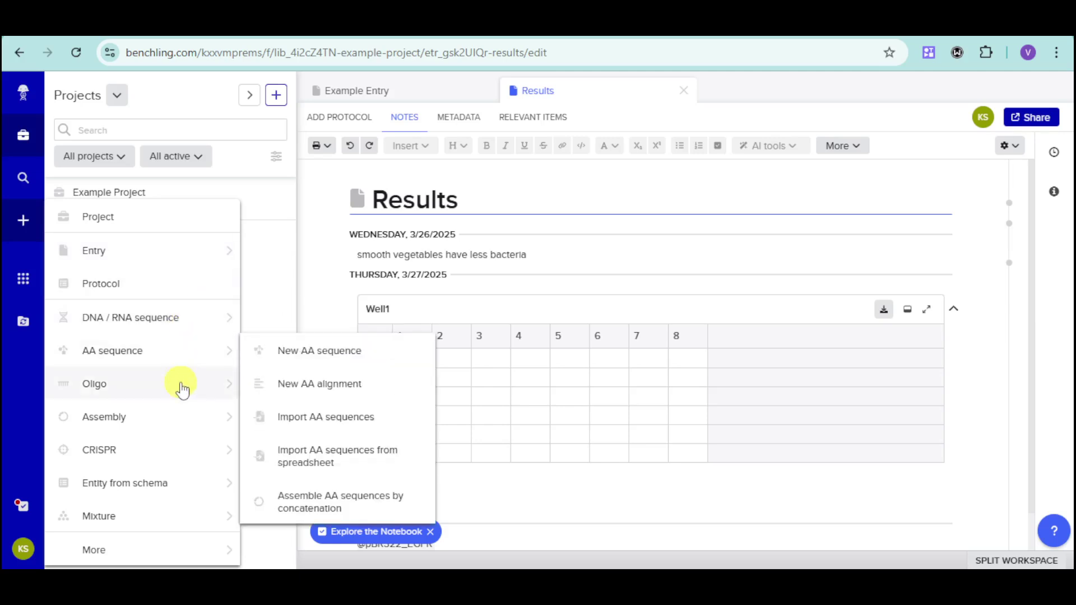
pyautogui.moveTo(170, 457)
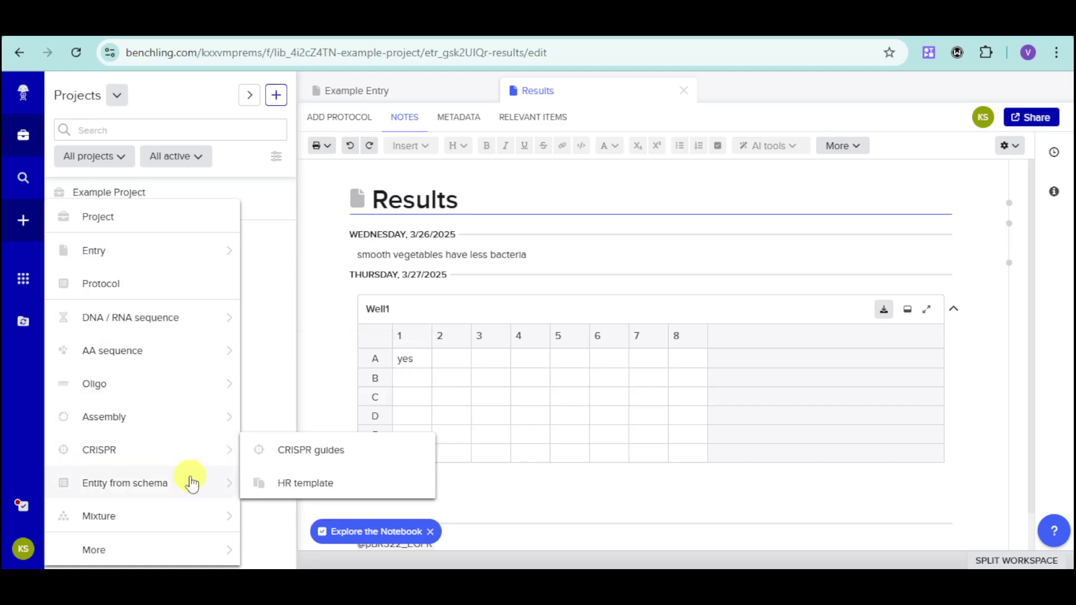
pyautogui.moveTo(175, 514)
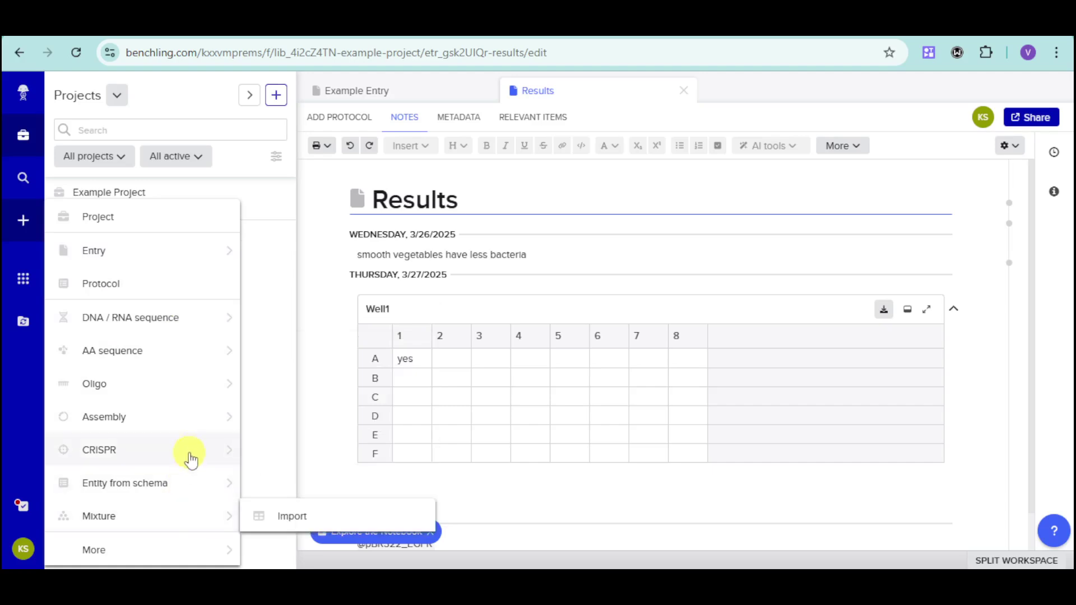
pyautogui.click(177, 551)
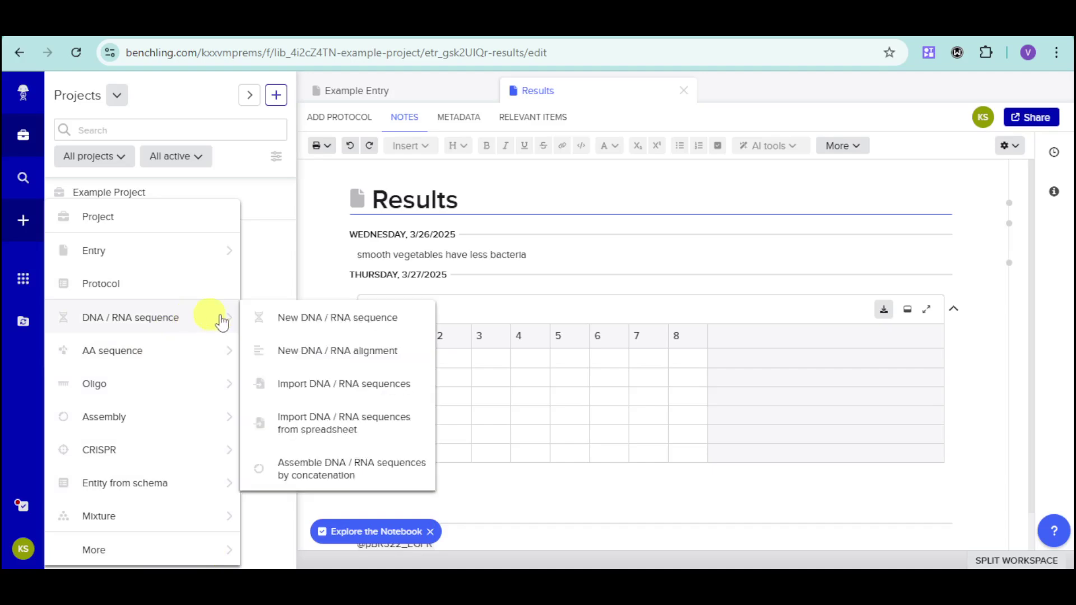
# Step: Start a new DNA sequence named 'sequence', keeping it in Example Project
pyautogui.click(361, 321)
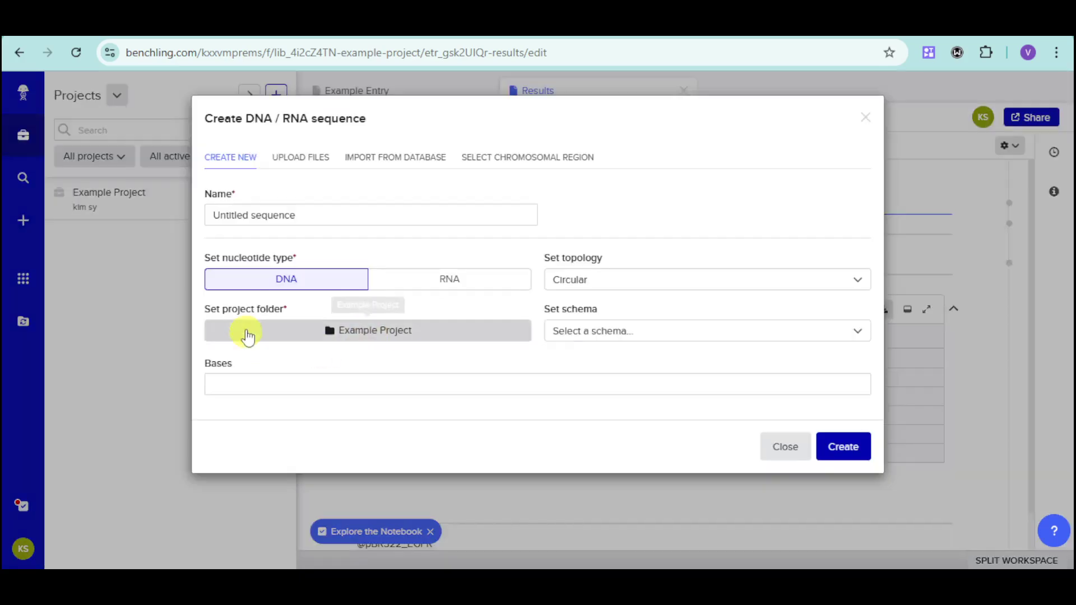
pyautogui.click(327, 218)
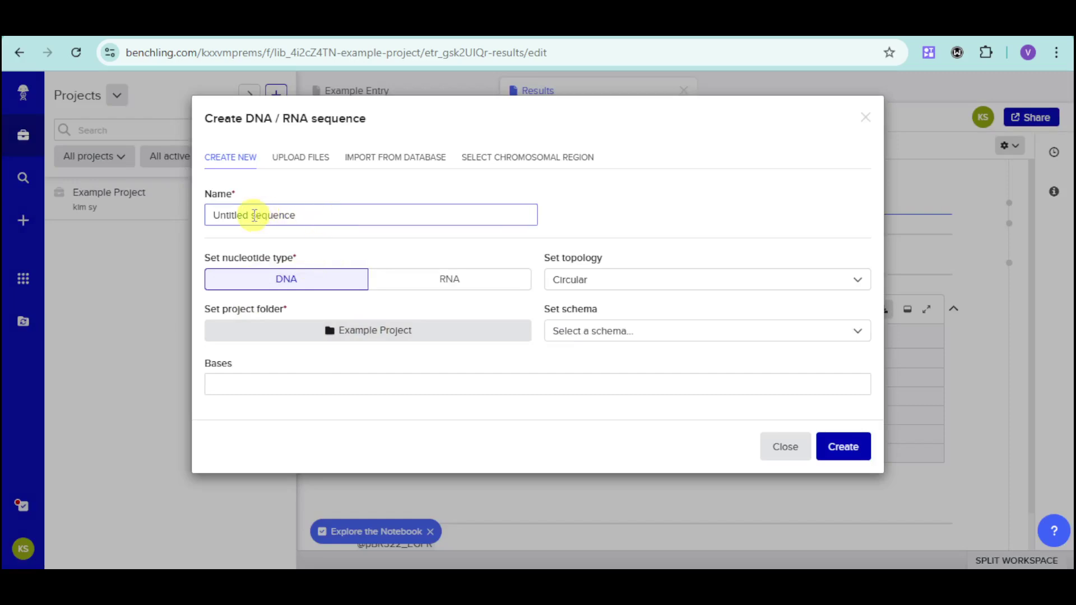
pyautogui.moveTo(252, 215); pyautogui.dragTo(180, 224)
pyautogui.press('BackSpace')
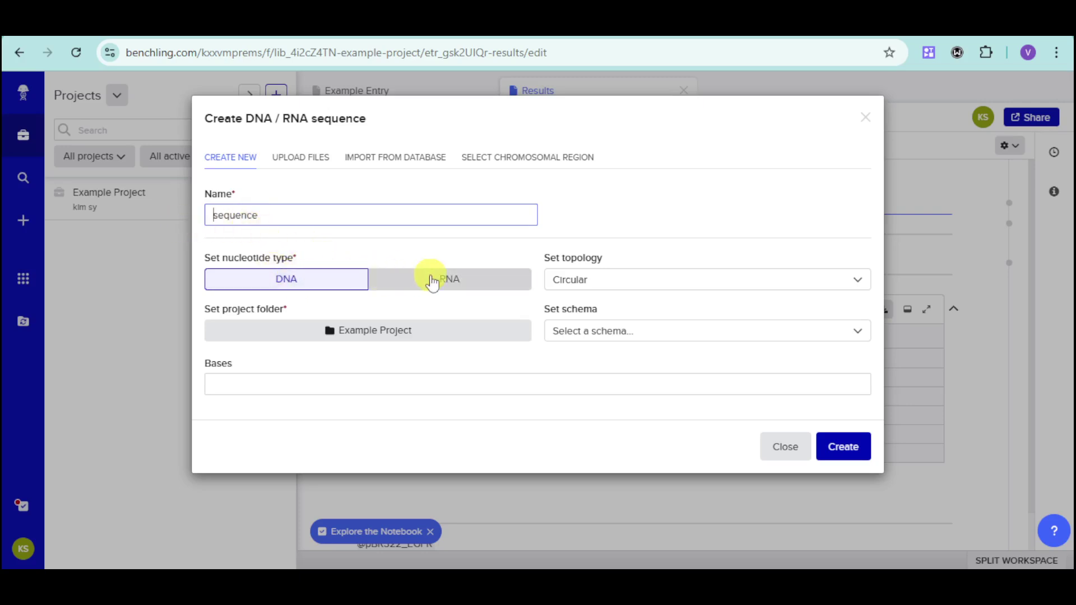
pyautogui.click(390, 339)
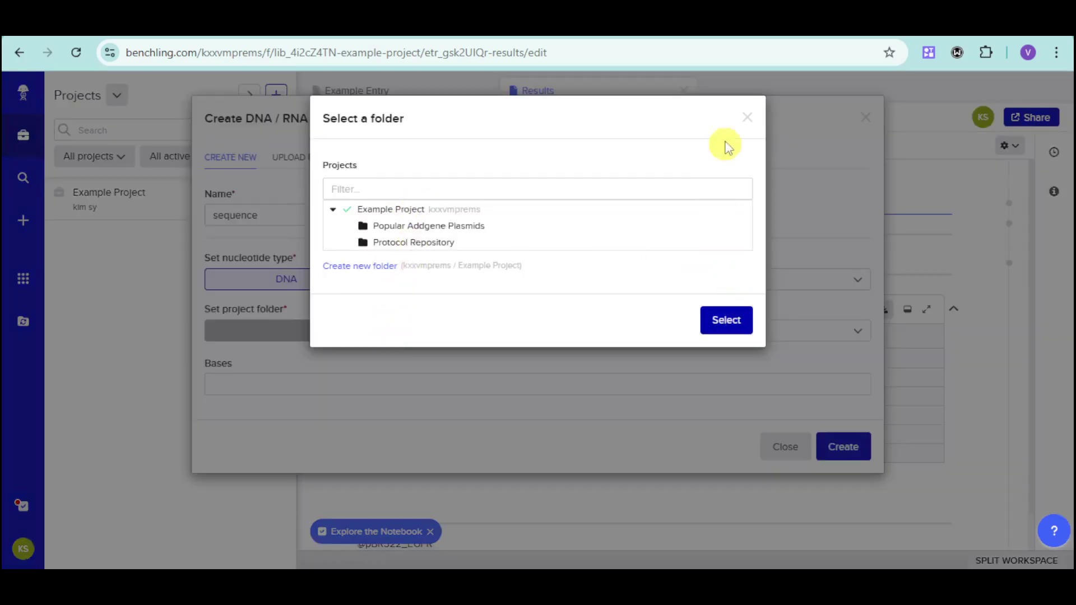
pyautogui.click(747, 118)
# Step: Set the topology to Linear, paste the bases, and create the sequence
pyautogui.click(620, 286)
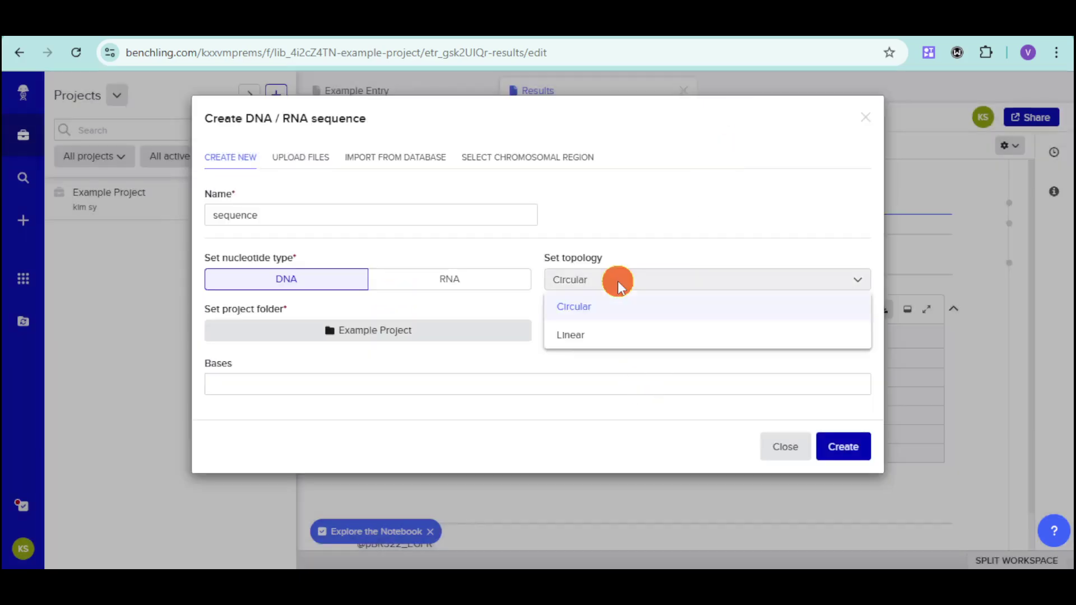
pyautogui.click(597, 336)
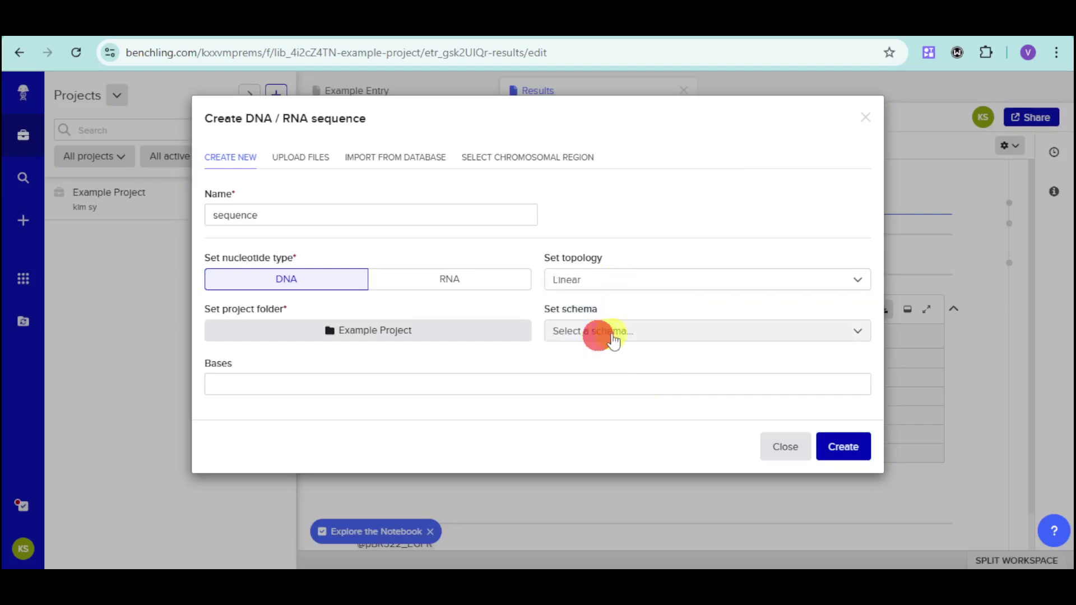
pyautogui.click(617, 336)
pyautogui.click(522, 361)
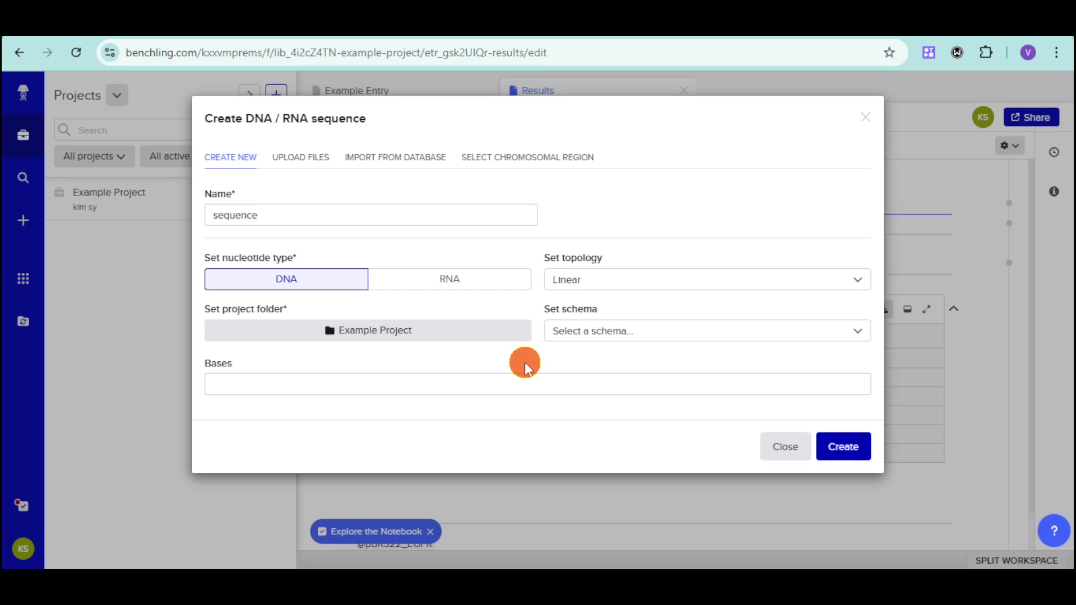
pyautogui.click(441, 388)
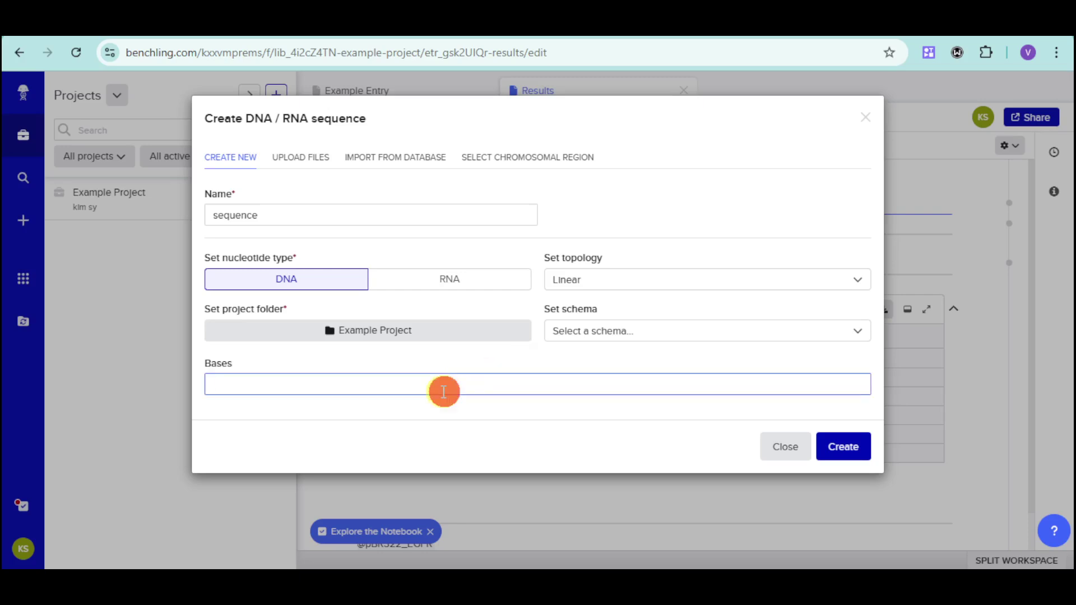
pyautogui.write('cGCTACGATGCTAGCTAGCATGATGACTAGGCTAGCATGACTAGCTTAGATC')
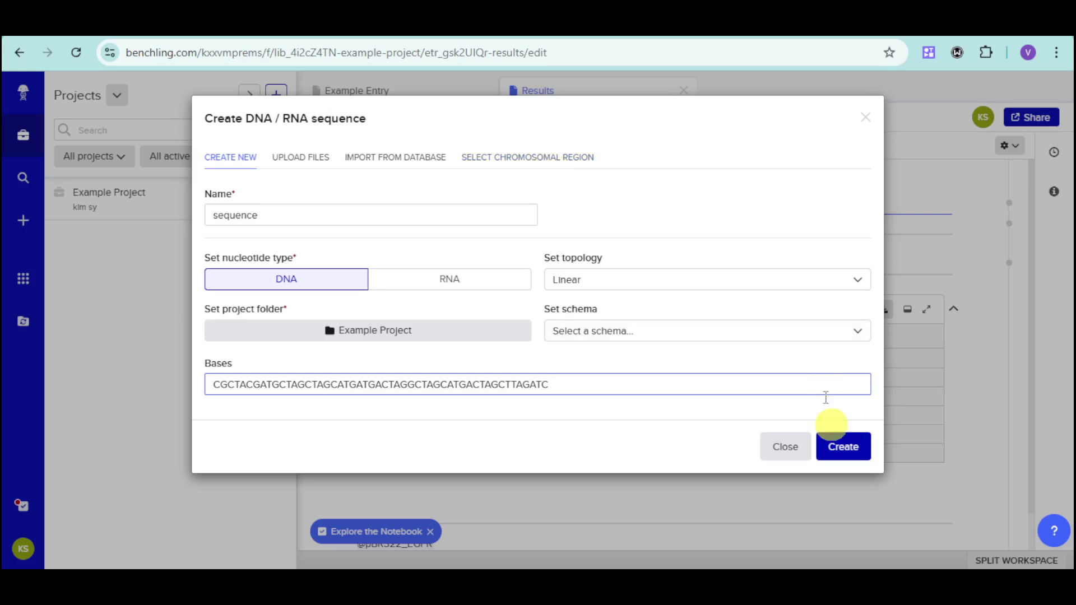
pyautogui.click(844, 451)
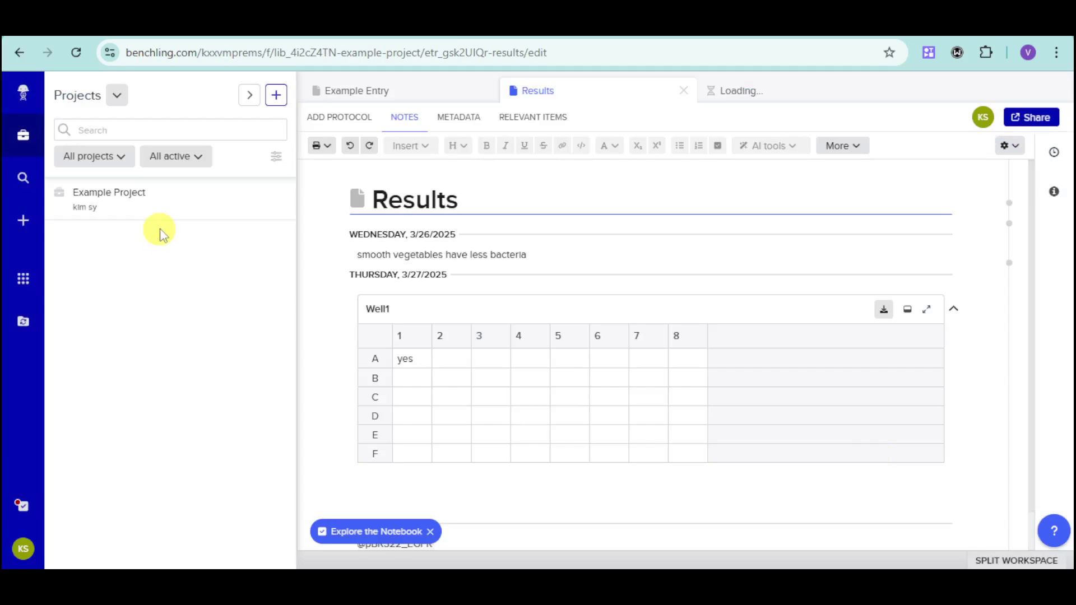
# Step: Expand Example Project in the sidebar and collapse the Explore Molecular Biology checklist
pyautogui.click(137, 199)
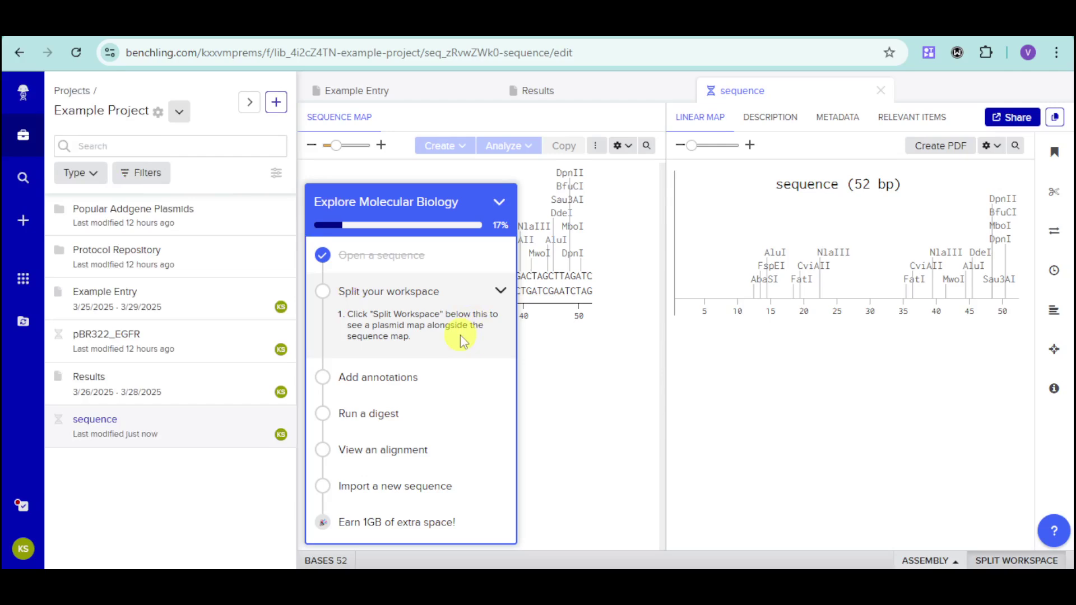
pyautogui.click(500, 203)
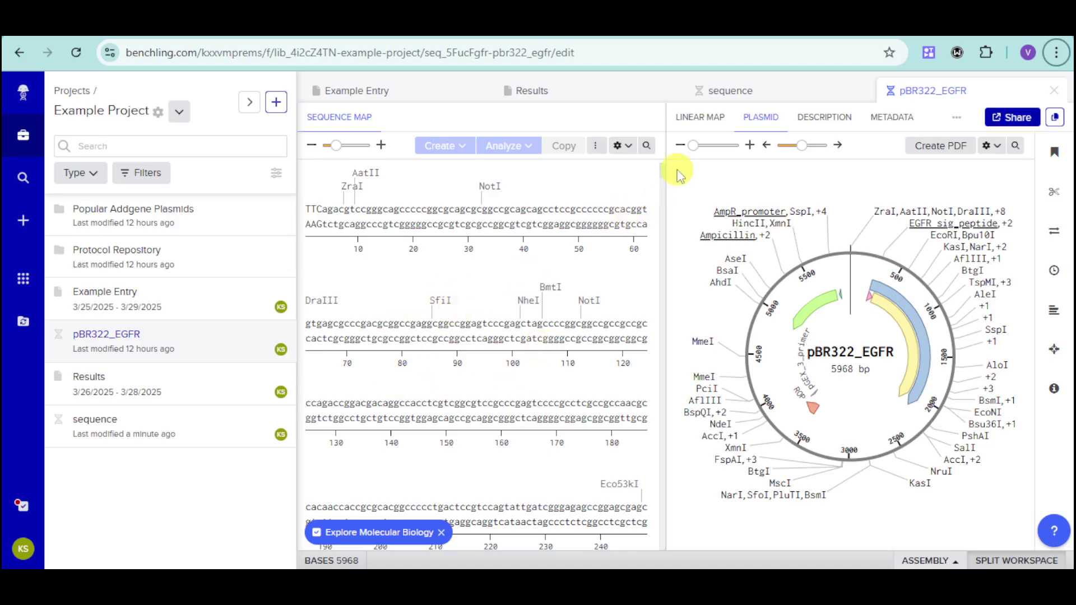
# Step: Look through pBR322_EGFR's Plasmid, Description and Metadata tabs, ending on the linear map
pyautogui.click(704, 126)
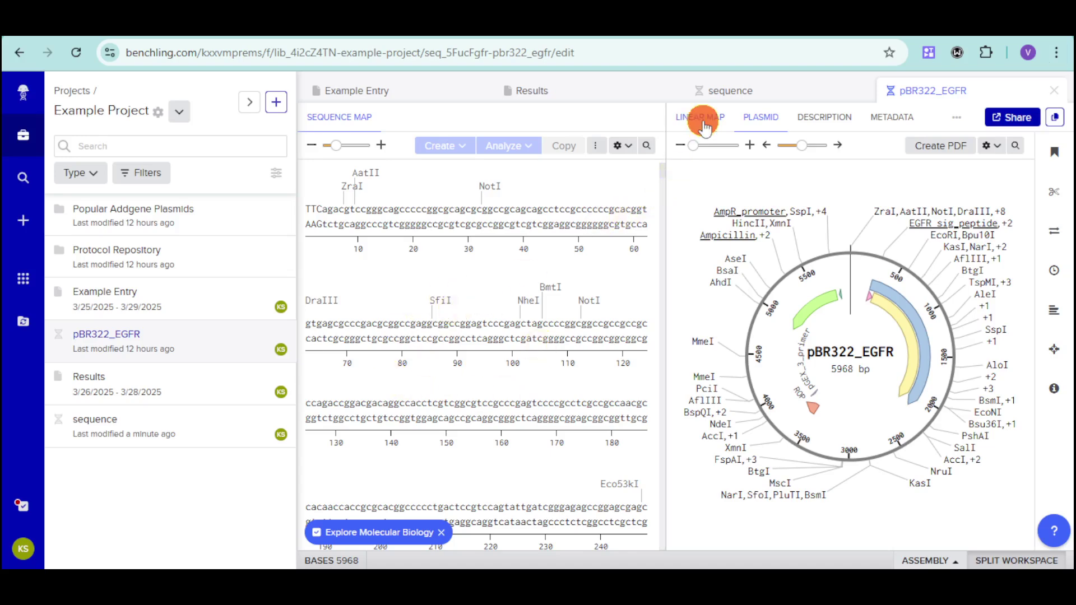
pyautogui.click(762, 115)
pyautogui.click(809, 119)
pyautogui.click(892, 119)
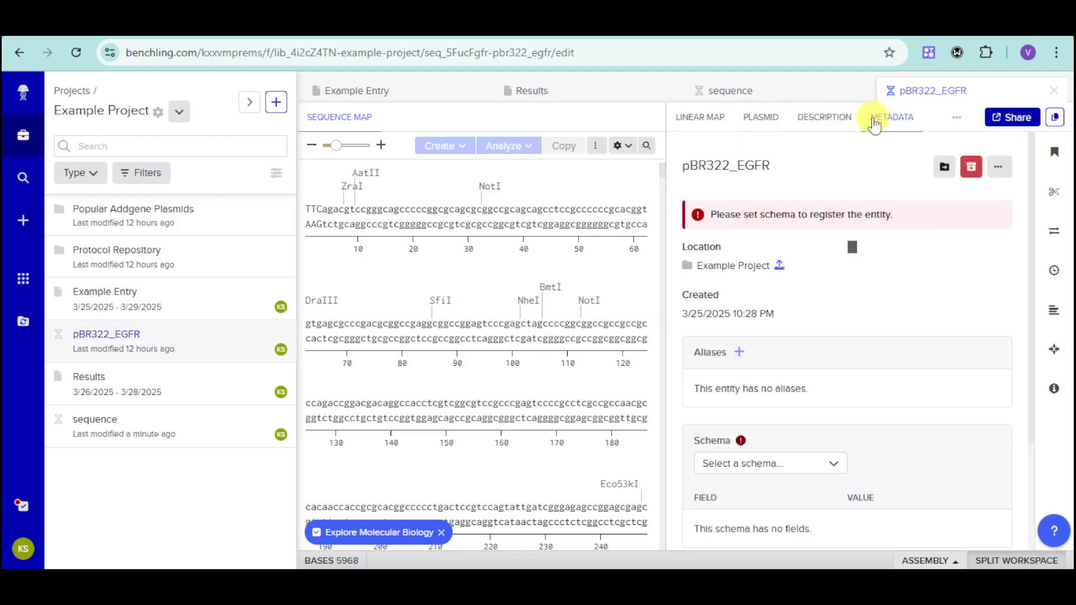
pyautogui.click(725, 123)
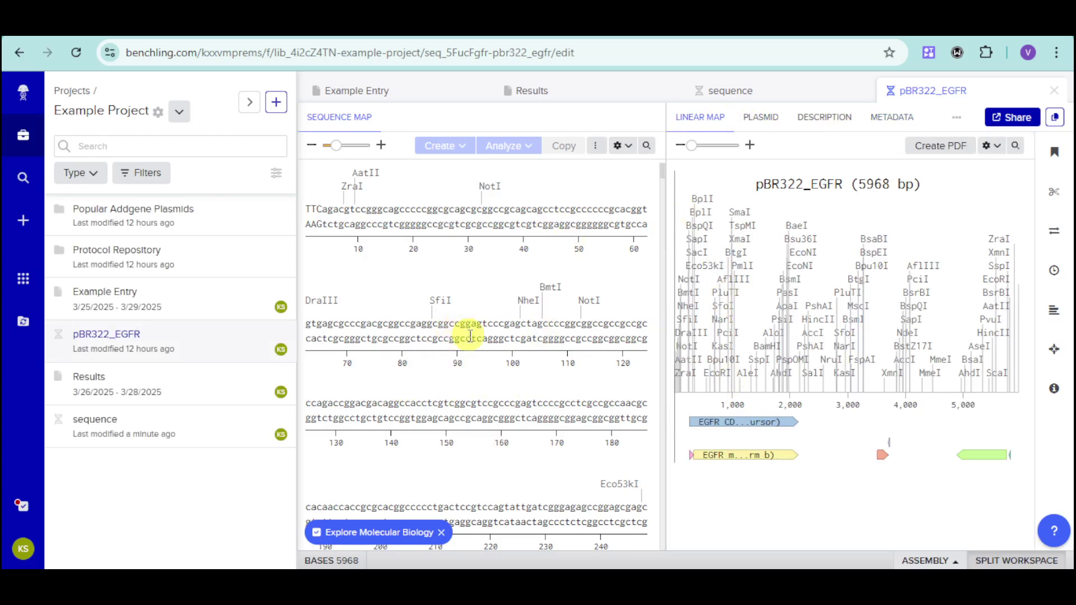
# Step: Scroll the sequence map to the EGFR CDS and signal peptide near base 270
pyautogui.scroll(-2, 504, 335)
pyautogui.scroll(-2, 512, 333)
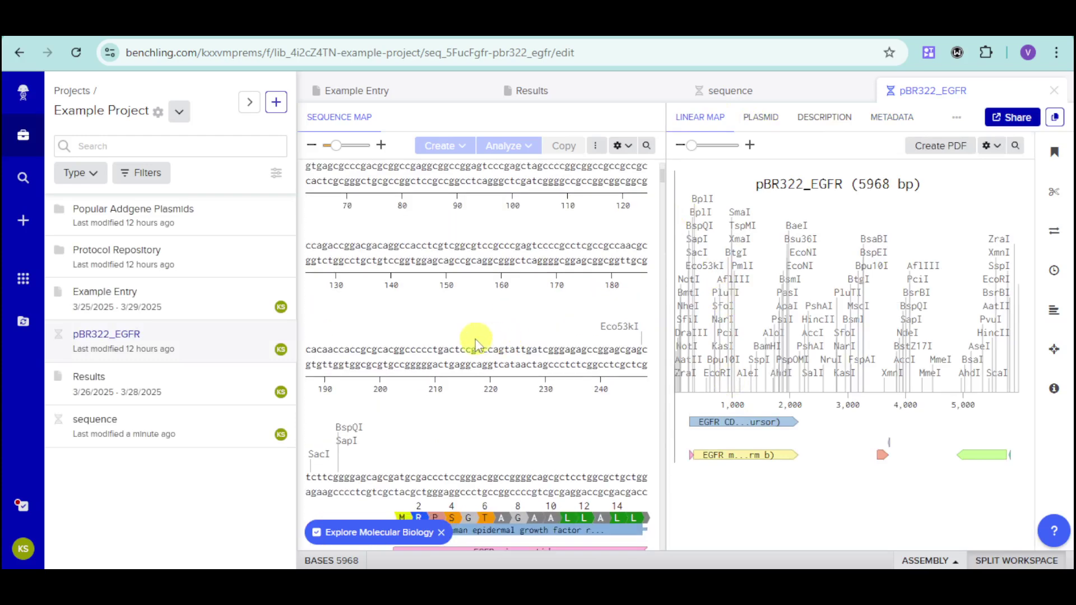
pyautogui.scroll(-2, 487, 379)
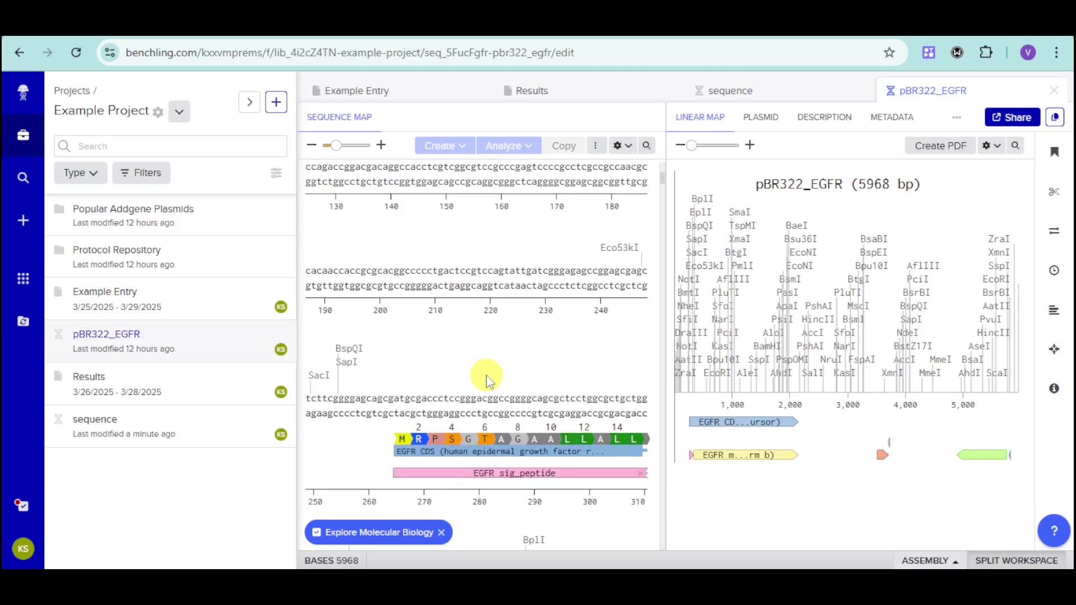